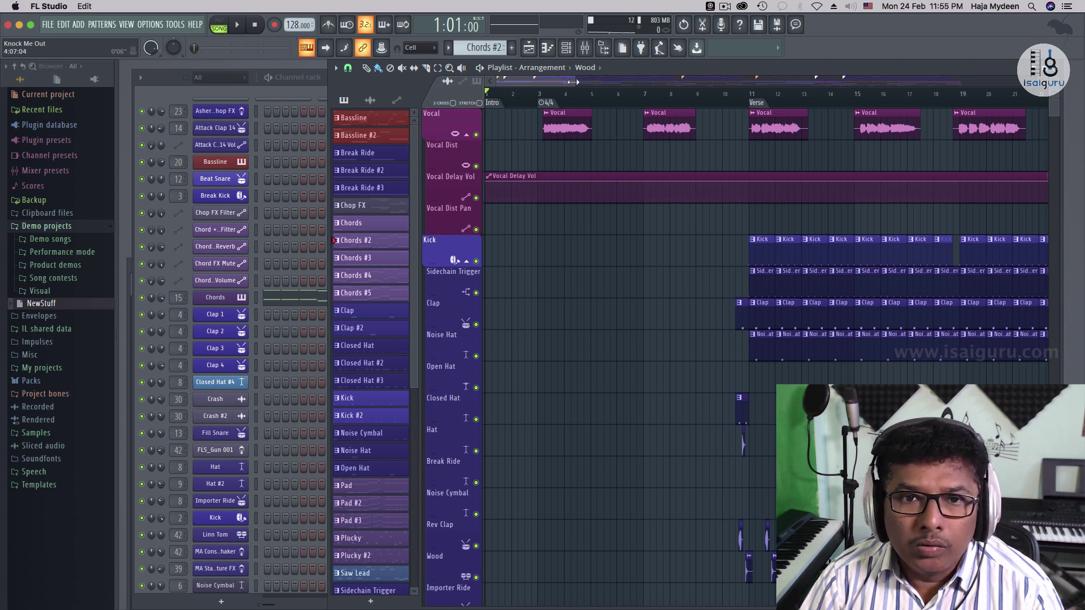
# Widen the playlist view to about 55 bars and look through the demo project's tracks down to the unused ones
pyautogui.moveTo(573, 82); pyautogui.dragTo(711, 93)
pyautogui.scroll(-15, 781, 375)
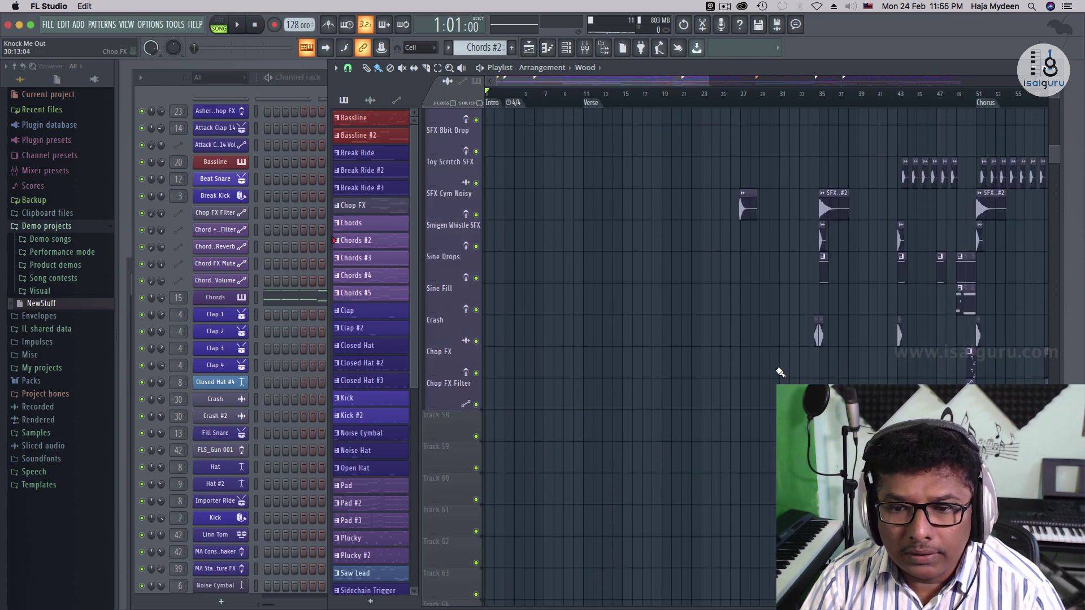
pyautogui.scroll(12, 780, 372)
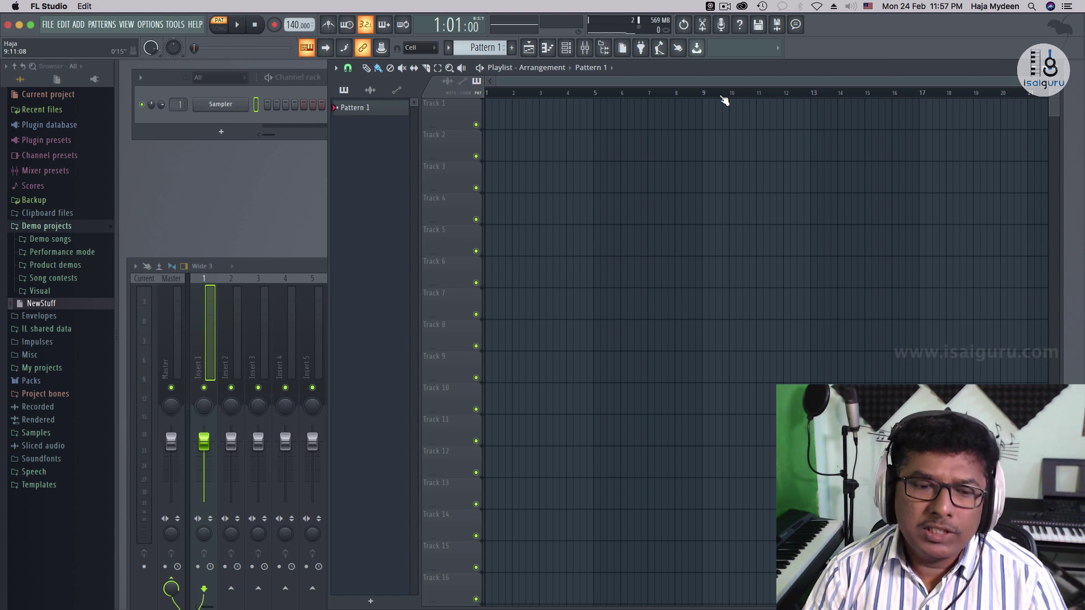
# Bring the mixer forward, then collapse the Demo projects folder and select the Samples folder in the browser
pyautogui.click(309, 268)
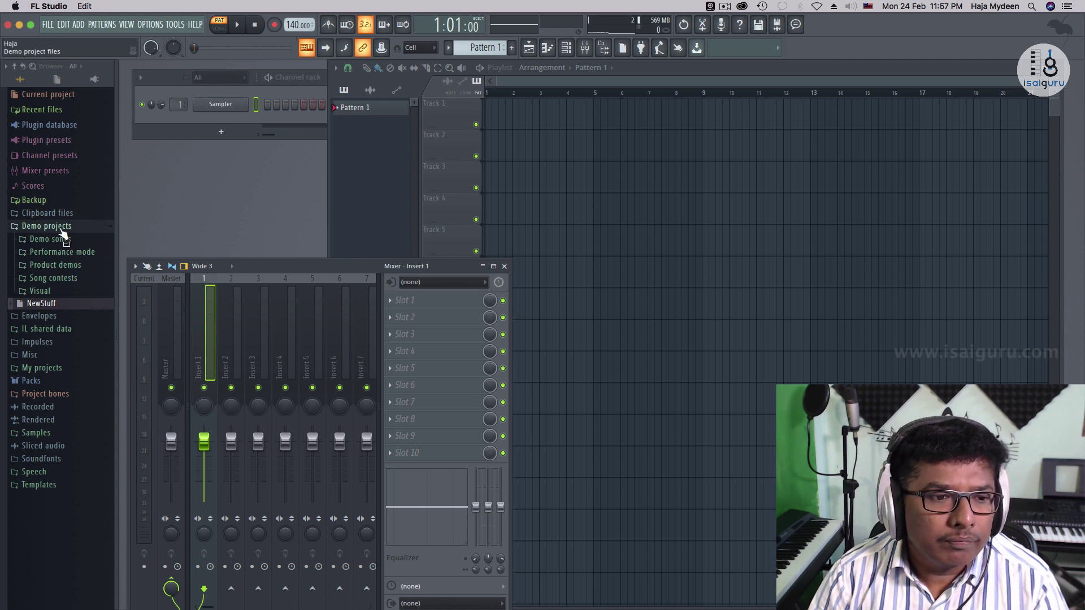
pyautogui.click(44, 228)
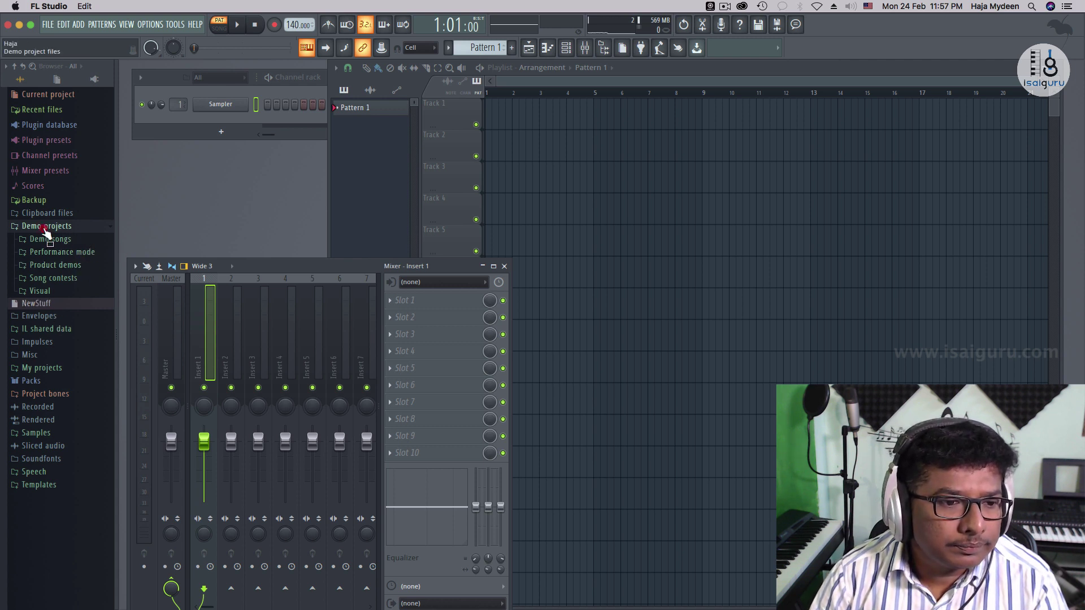
pyautogui.click(51, 356)
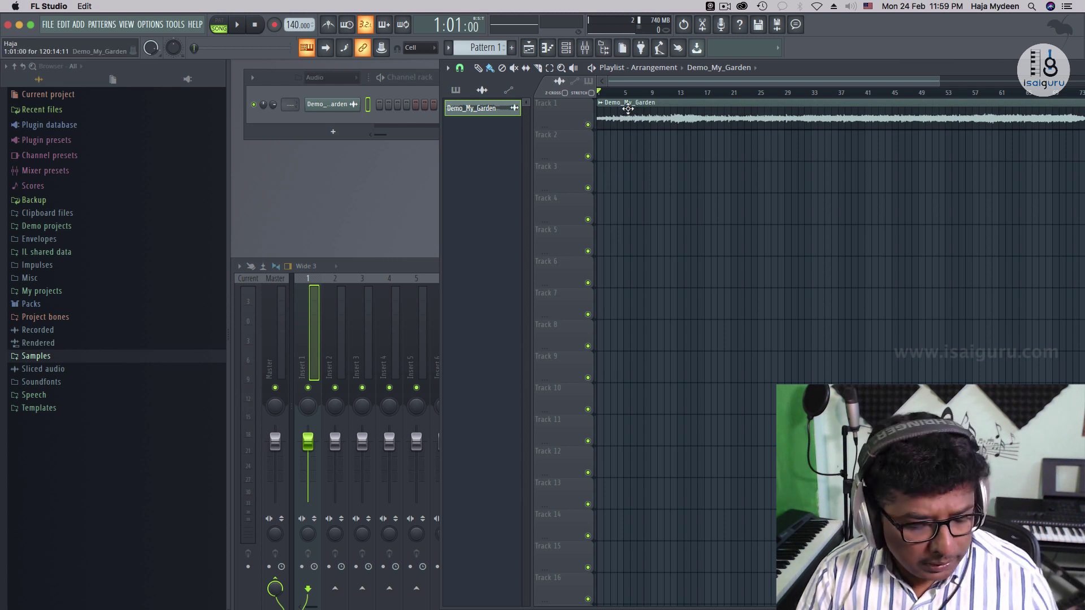
# Play the Demo_My_Garden clip in the playlist, skipping ahead in stages to bar 25, and stop playback
pyautogui.press('space')
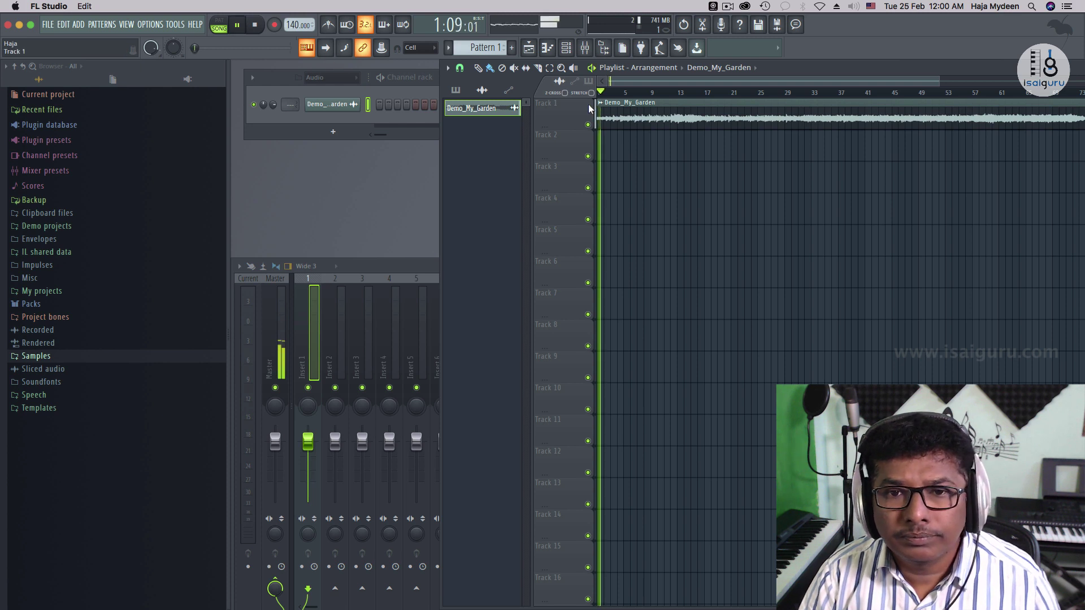
pyautogui.click(666, 91)
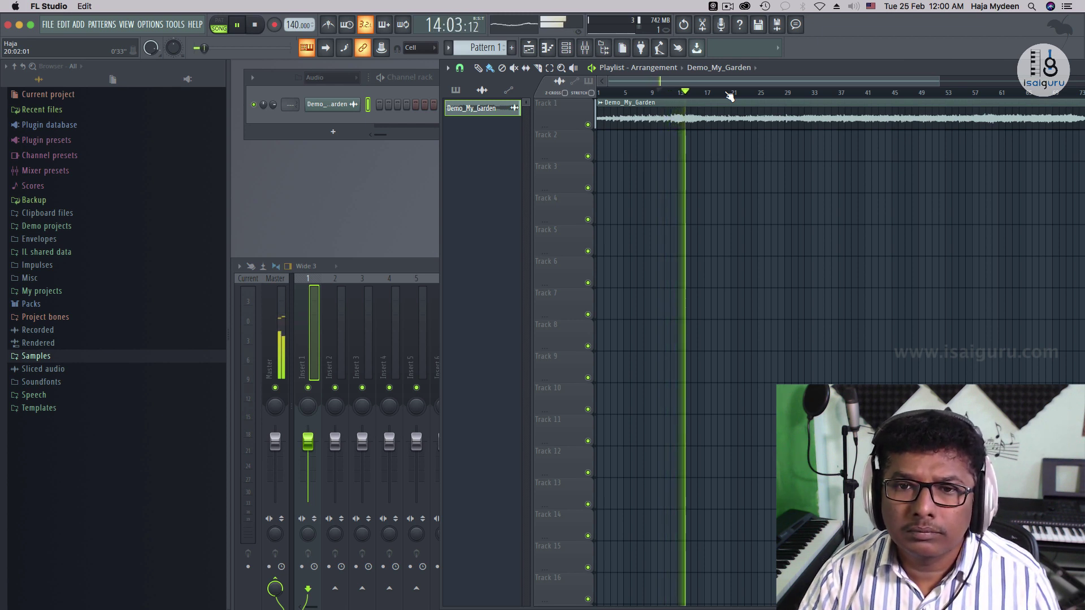
pyautogui.click(728, 94)
pyautogui.click(763, 94)
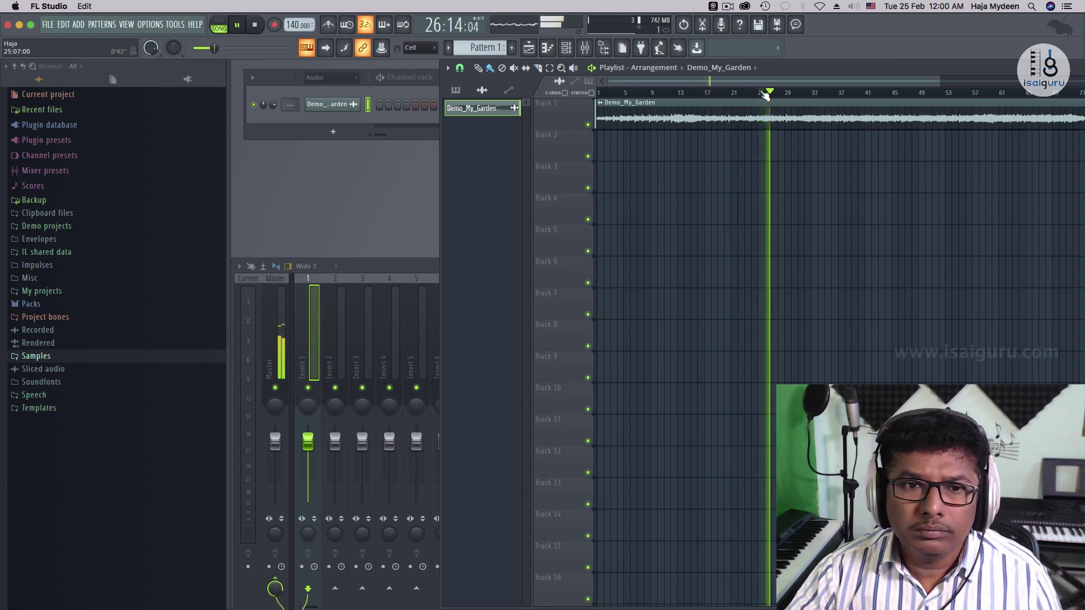
pyautogui.press('space')
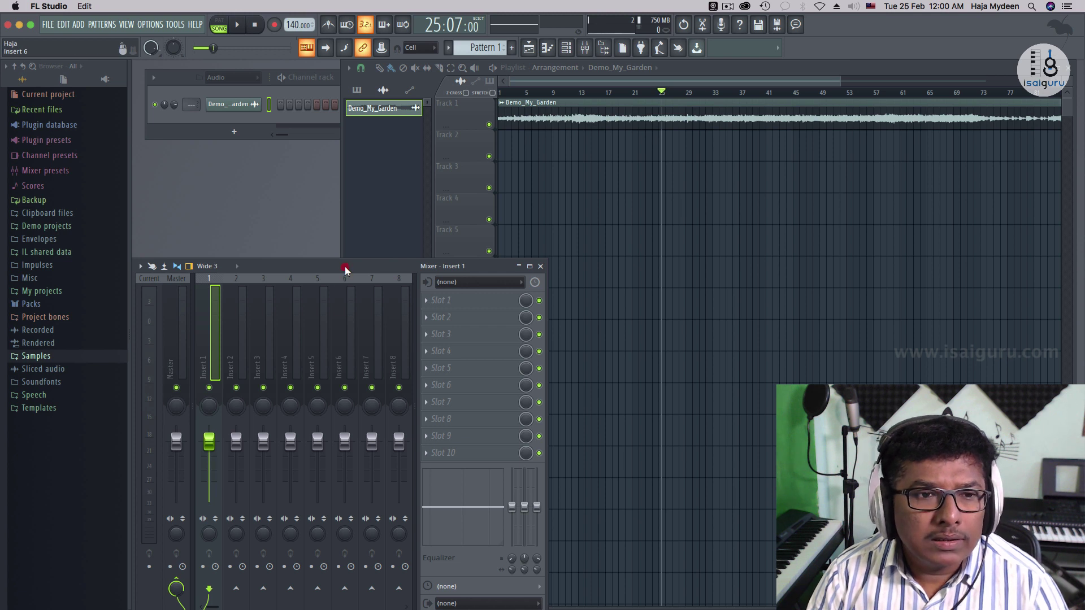
# Route the Demo_My_Garden channel to mixer track 1 and have the track take the channel's name
pyautogui.moveTo(345, 268); pyautogui.dragTo(344, 267)
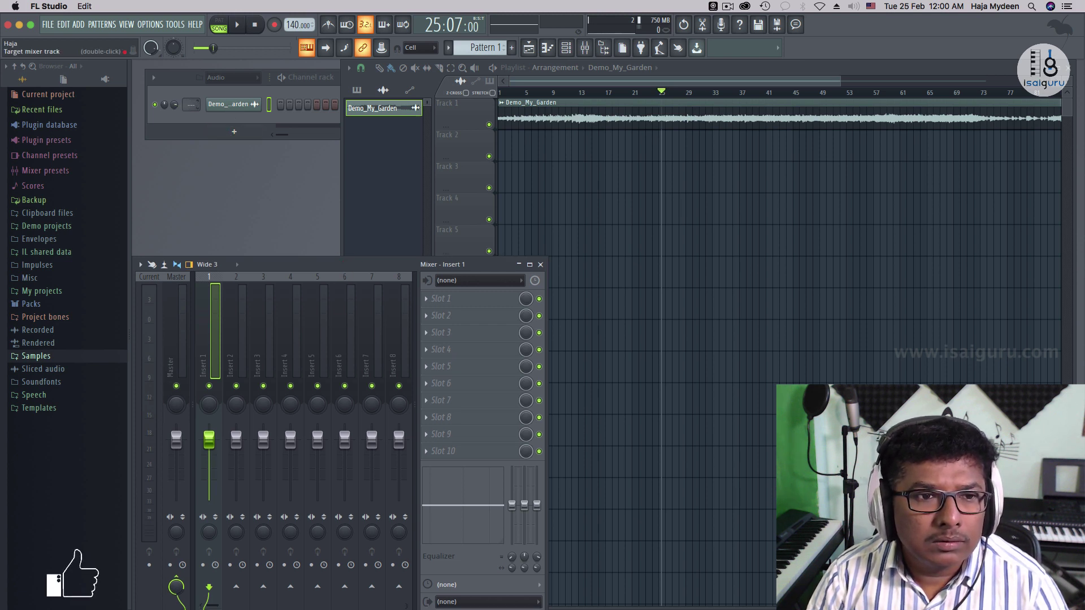
pyautogui.moveTo(192, 105); pyautogui.dragTo(193, 101)
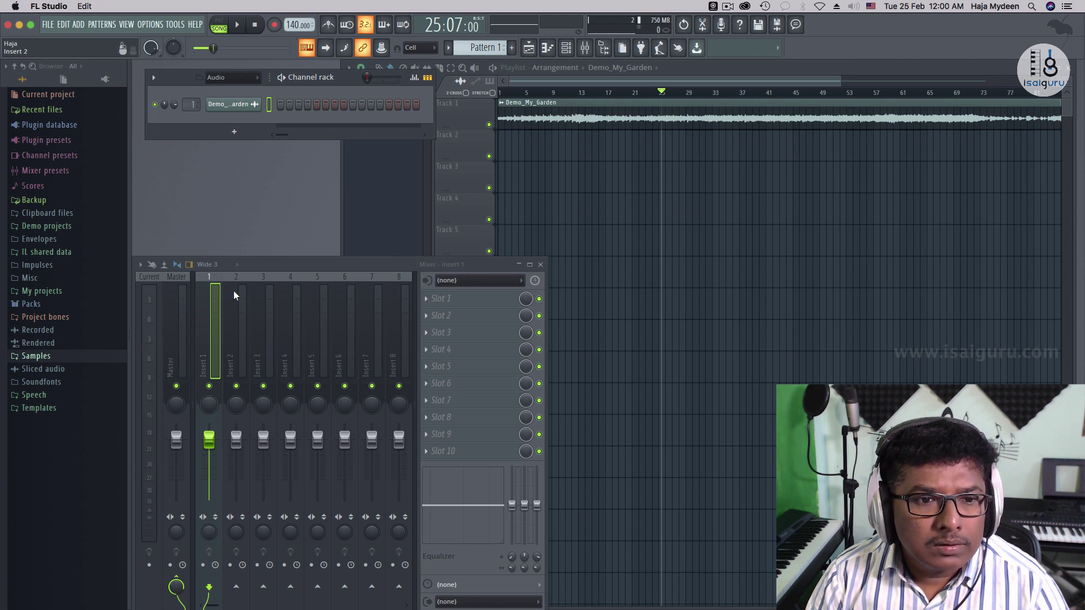
pyautogui.moveTo(256, 266); pyautogui.dragTo(256, 262)
pyautogui.rightClick(218, 326)
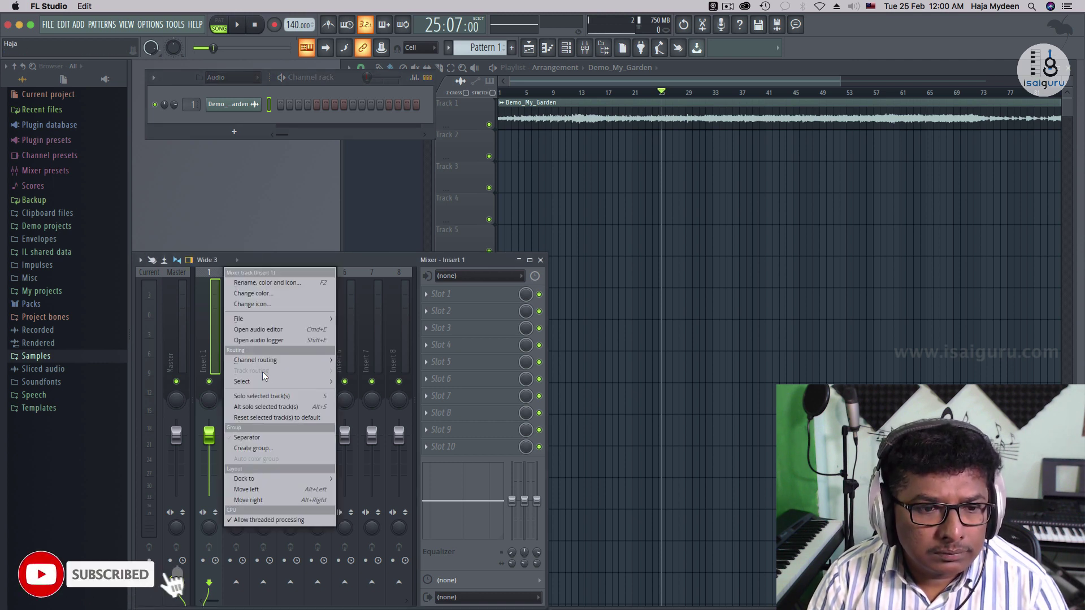
pyautogui.moveTo(305, 361)
pyautogui.click(347, 361)
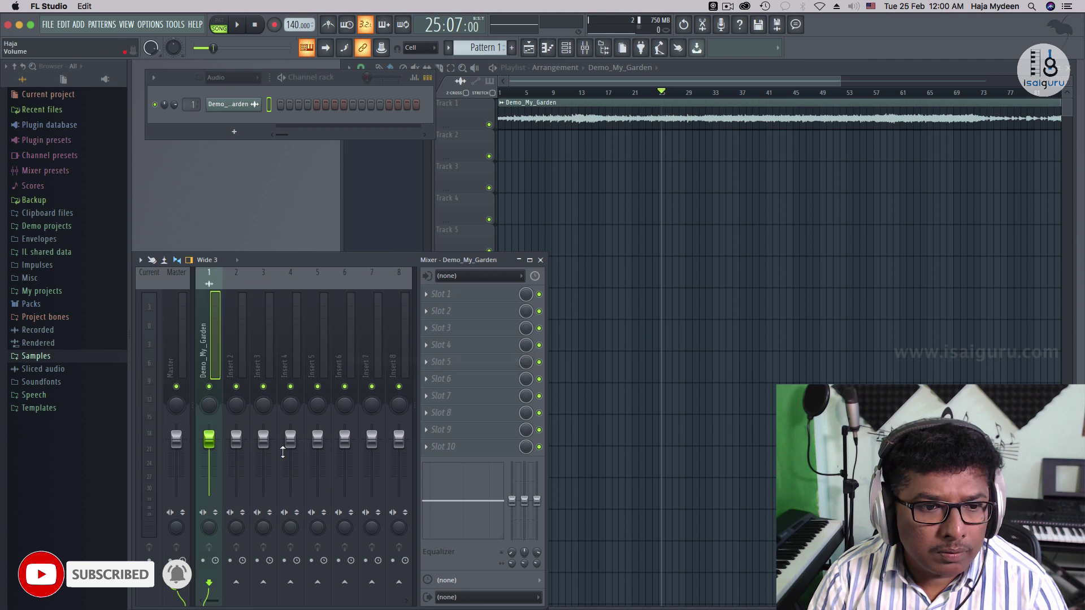
# Lower the Demo_My_Garden mixer track's volume to about -8.0 dB and play the song briefly to hear the level
pyautogui.moveTo(209, 439); pyautogui.dragTo(209, 458)
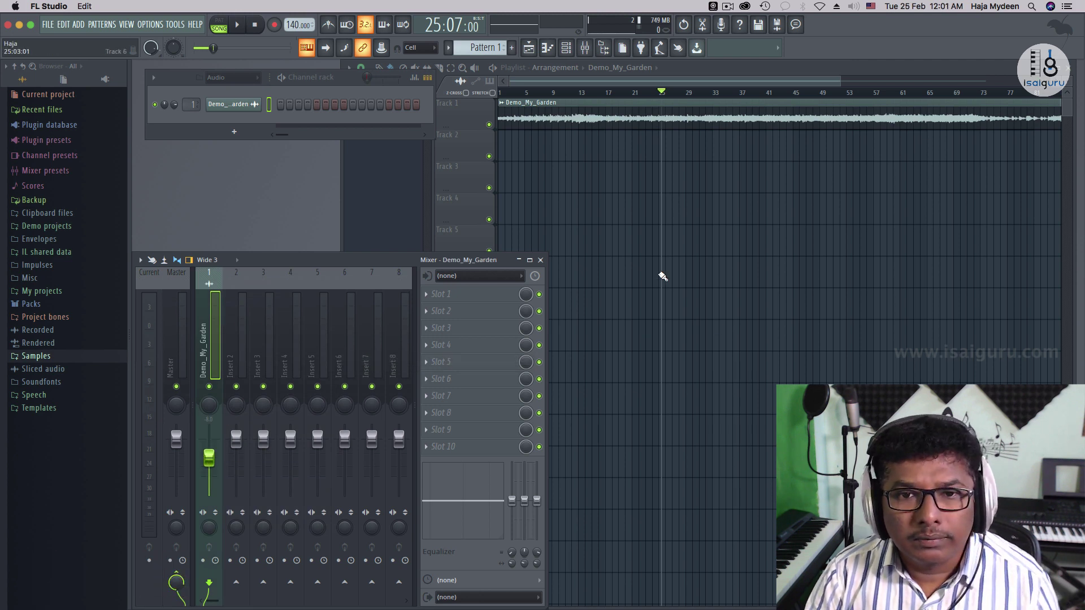
pyautogui.press('space')
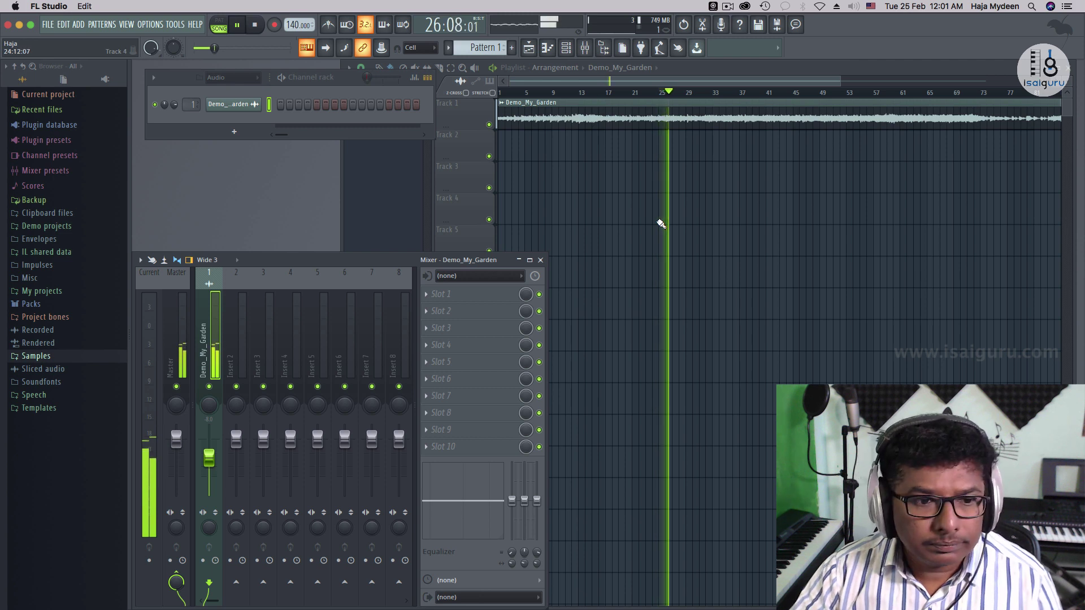
pyautogui.press('space')
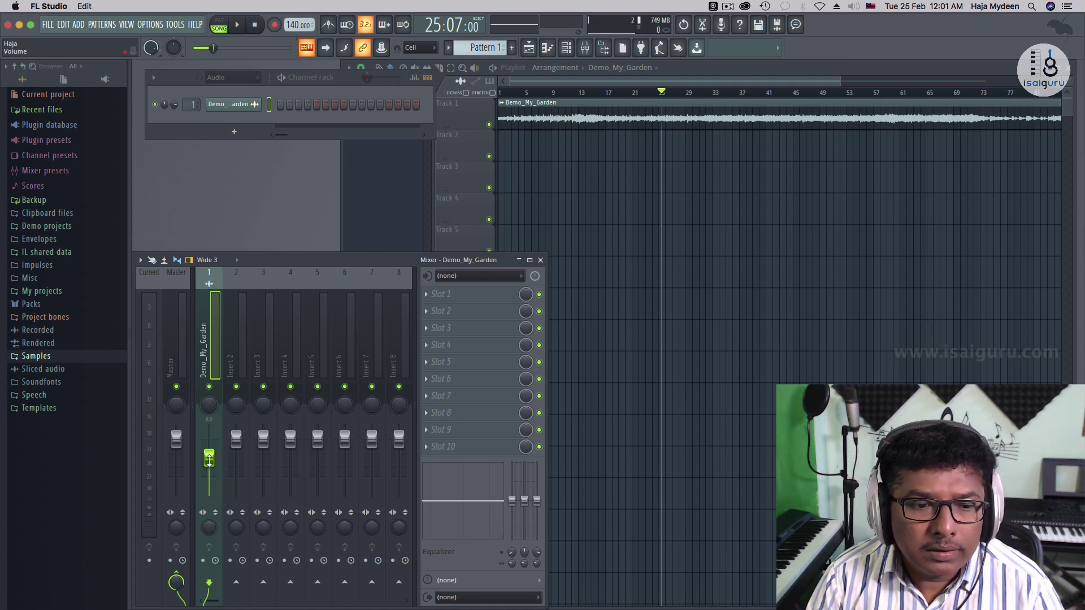
# Create an automation clip for the volume fader of the Demo_My_Garden mixer track
pyautogui.rightClick(208, 459)
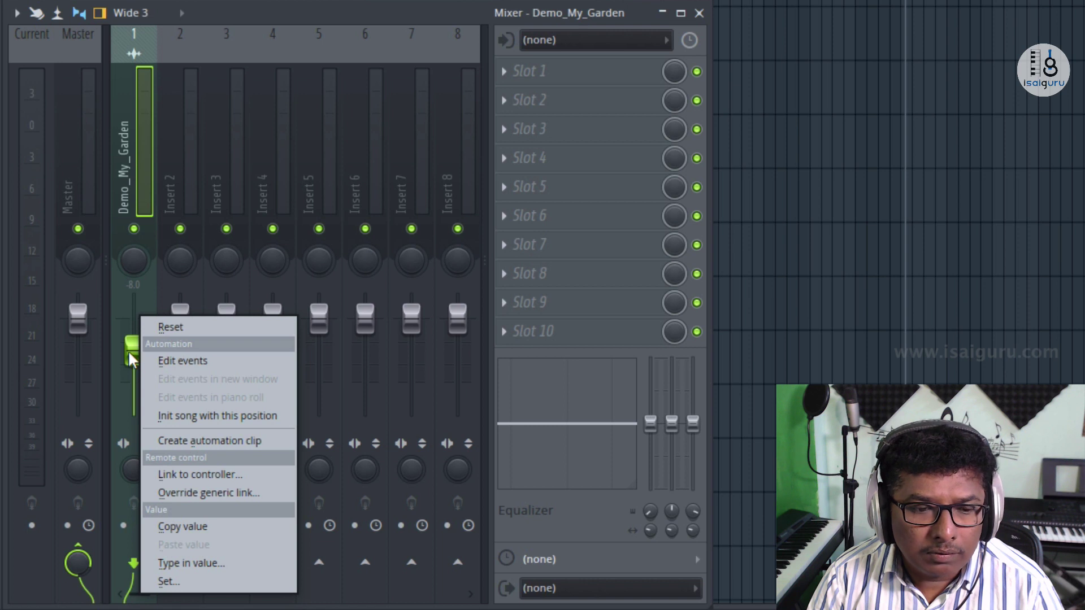
pyautogui.rightClick(128, 350)
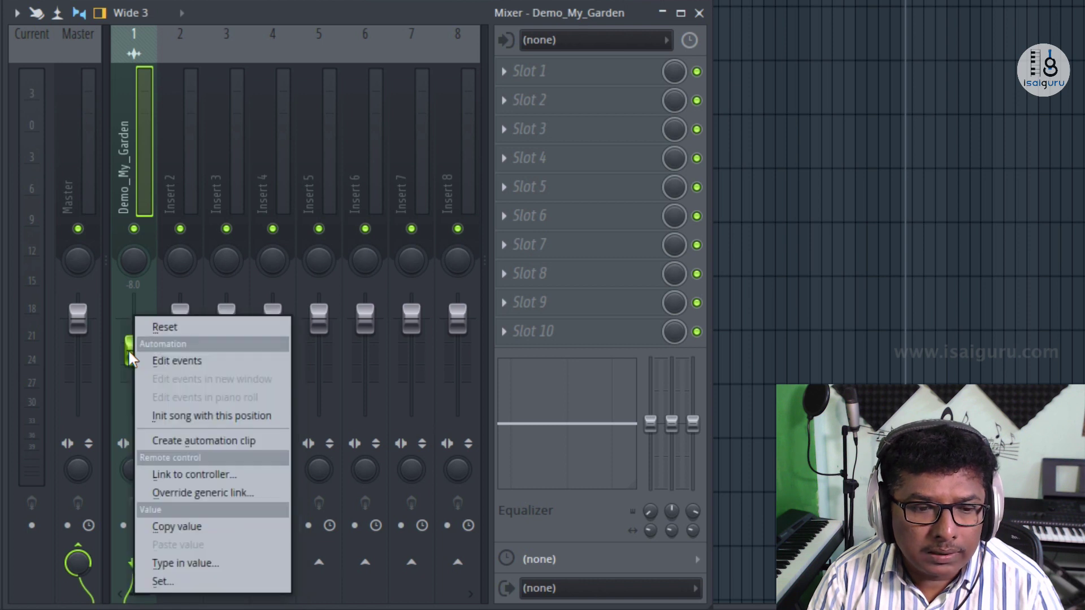
pyautogui.click(220, 441)
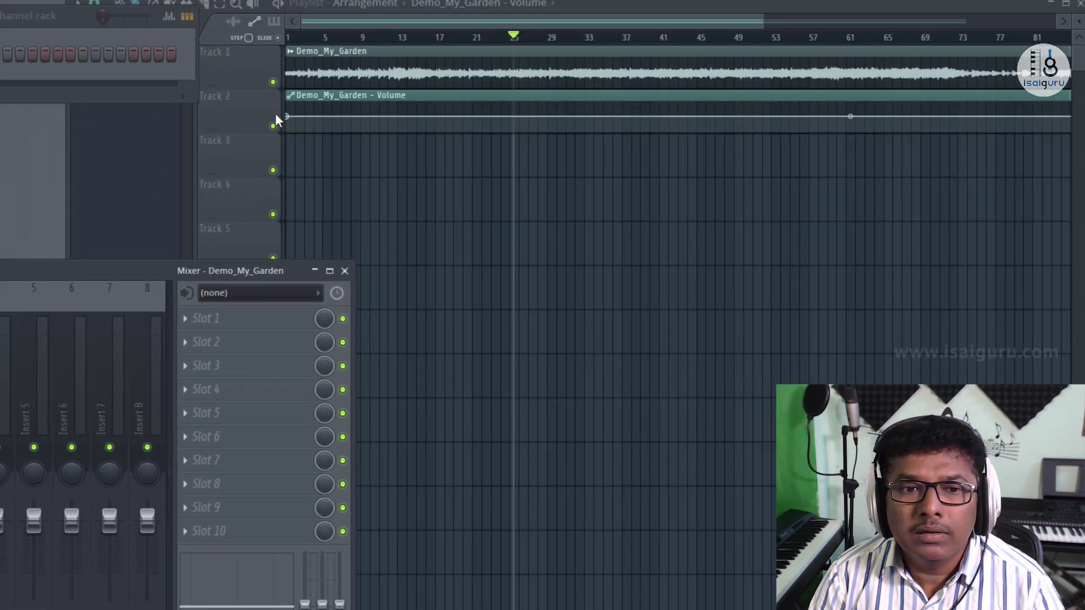
# Add two control points to the volume automation clip, a lowered one near bar 12 and a raised one near bar 30
pyautogui.click(256, 113)
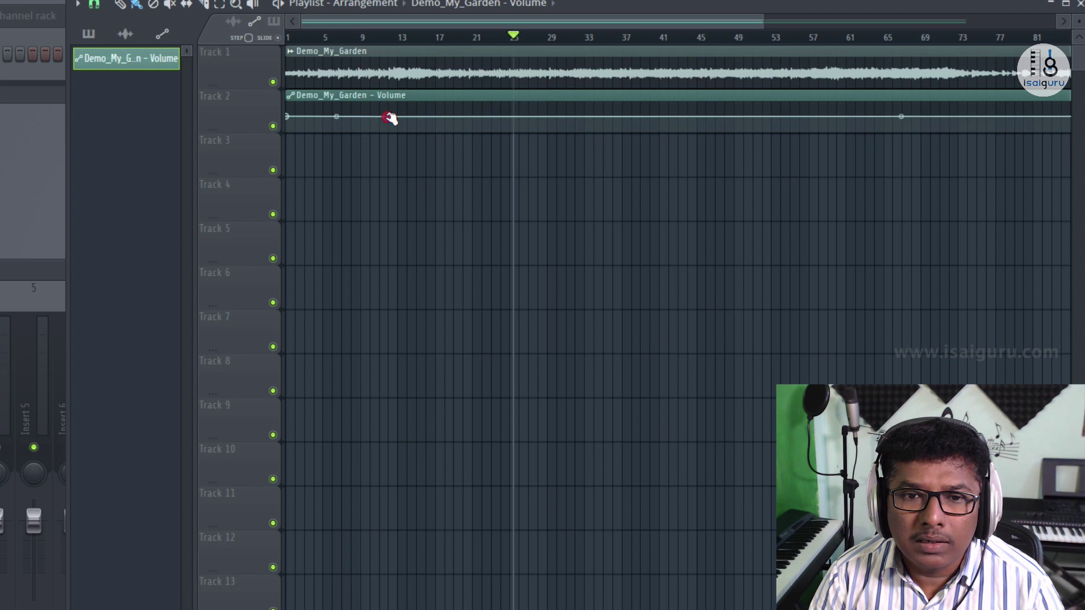
pyautogui.rightClick(387, 117)
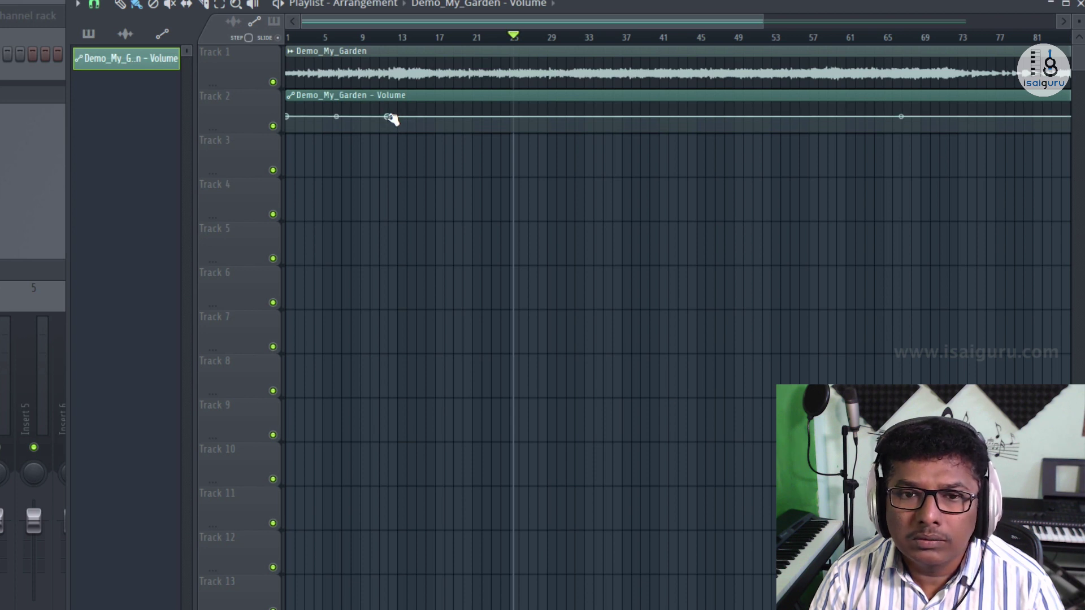
pyautogui.moveTo(388, 116); pyautogui.dragTo(391, 126)
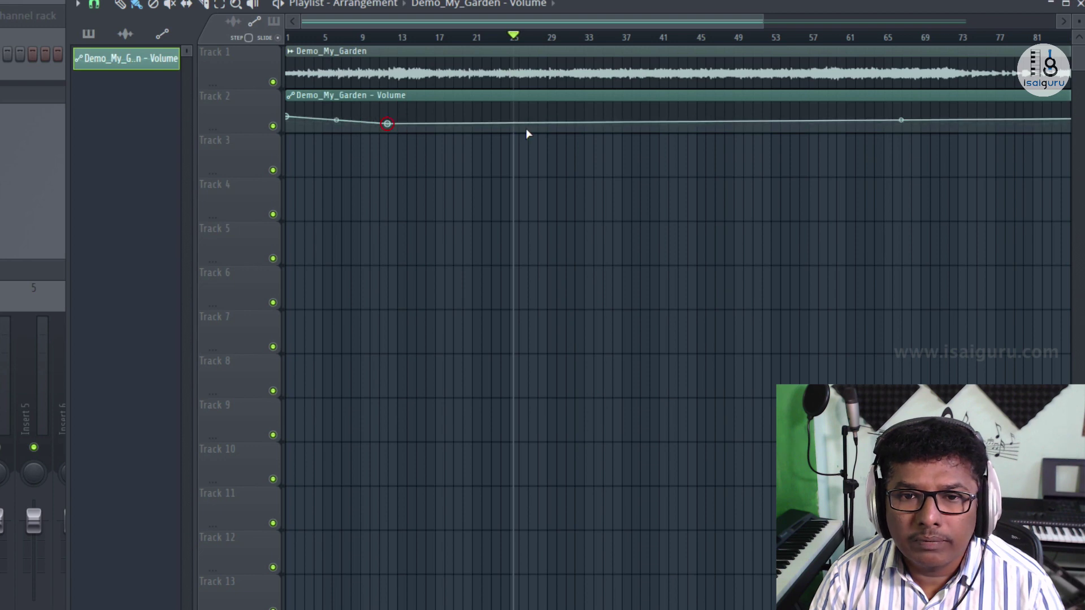
pyautogui.click(563, 123)
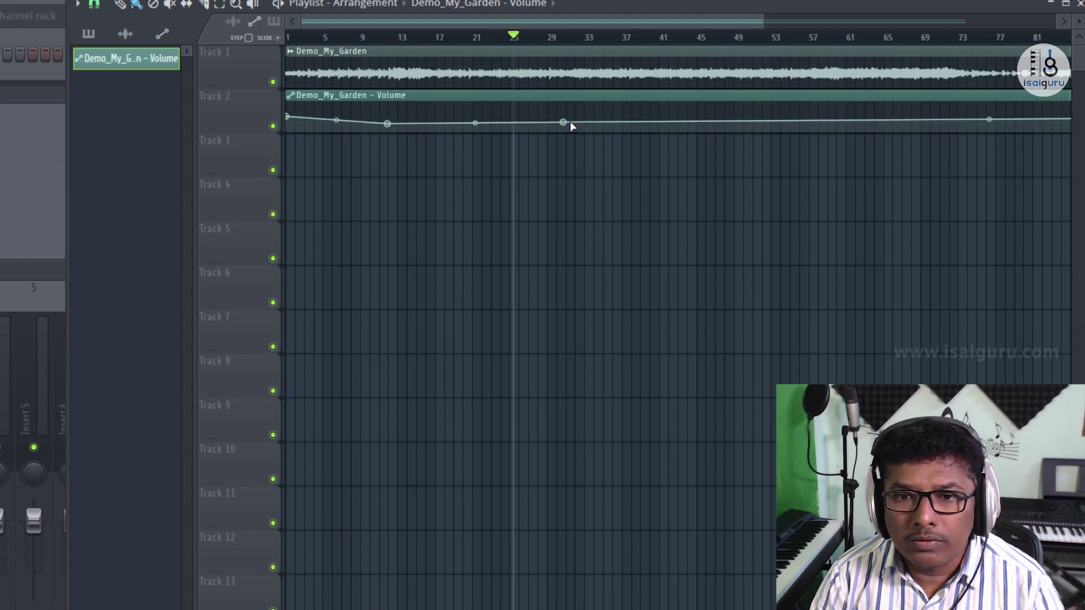
pyautogui.moveTo(565, 123); pyautogui.dragTo(568, 111)
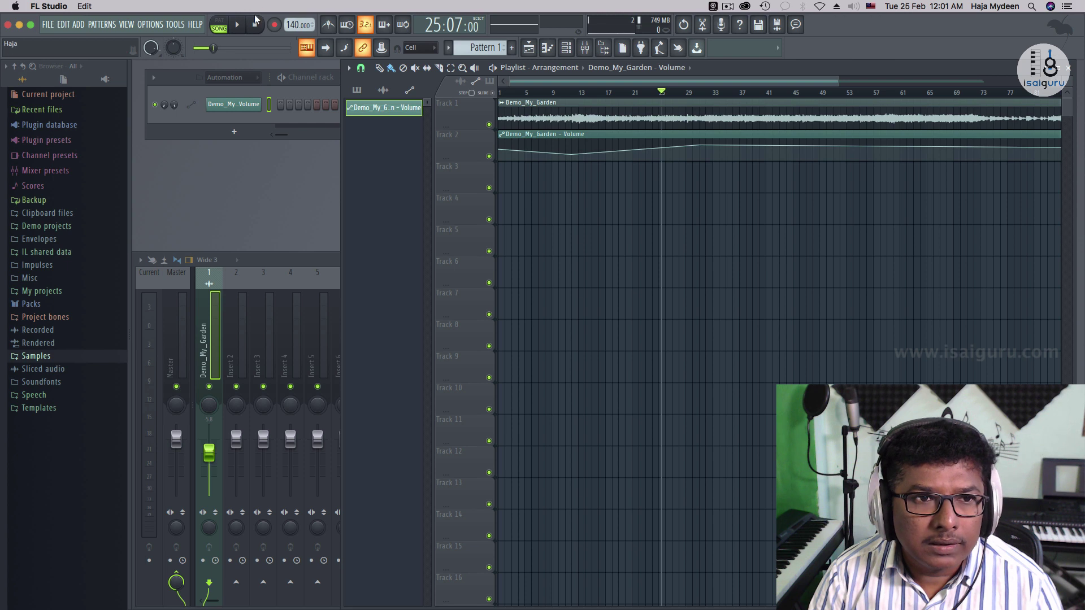
# Play the song from an early position and again from about bar 22 to check the volume automation, then stop playback
pyautogui.click(242, 27)
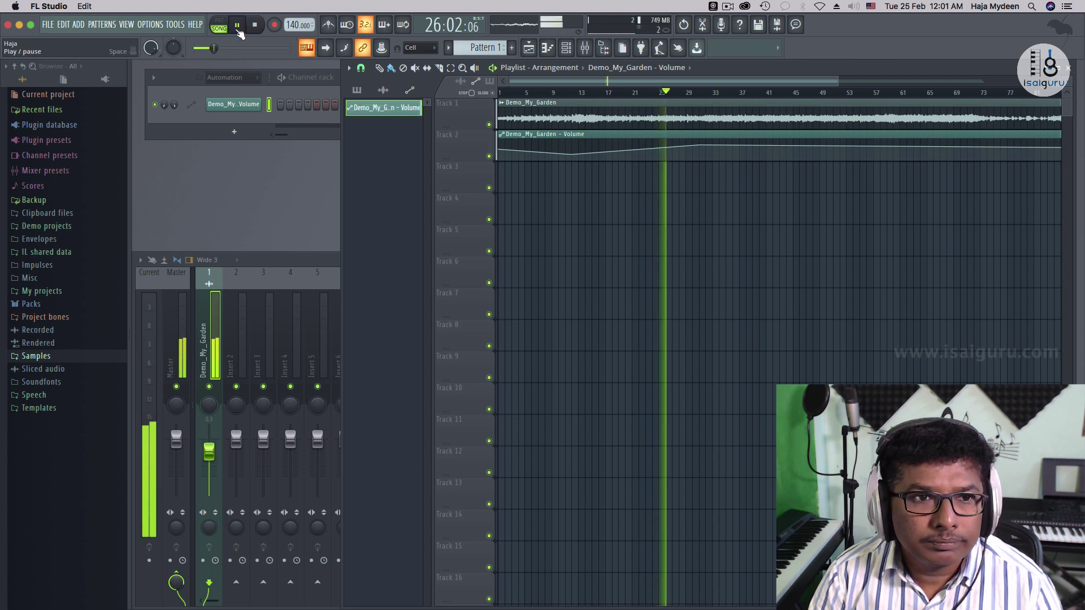
pyautogui.click(240, 28)
pyautogui.click(198, 47)
pyautogui.click(240, 28)
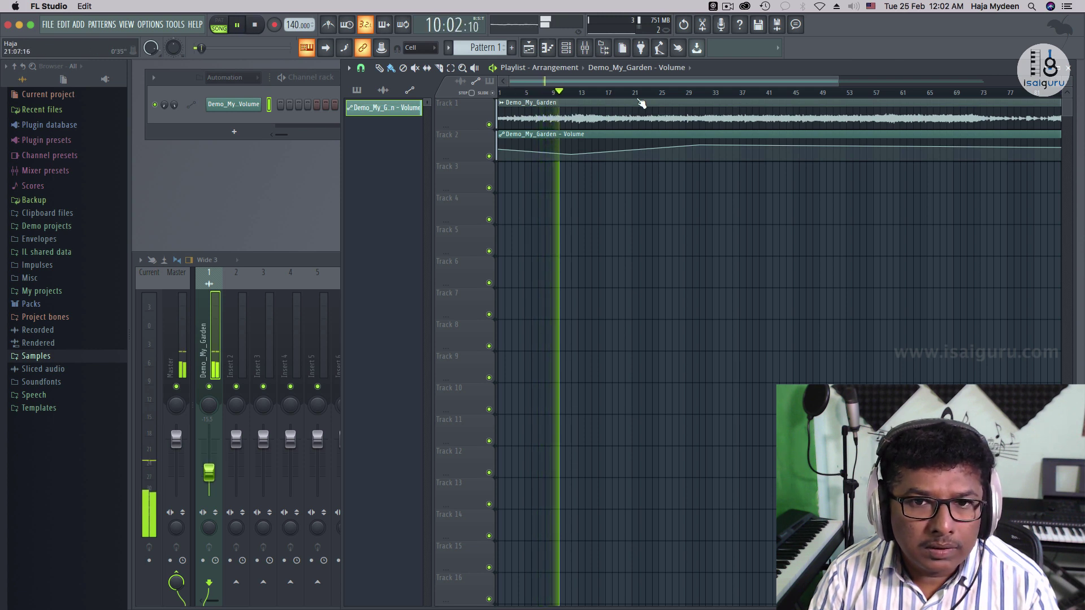
pyautogui.click(644, 92)
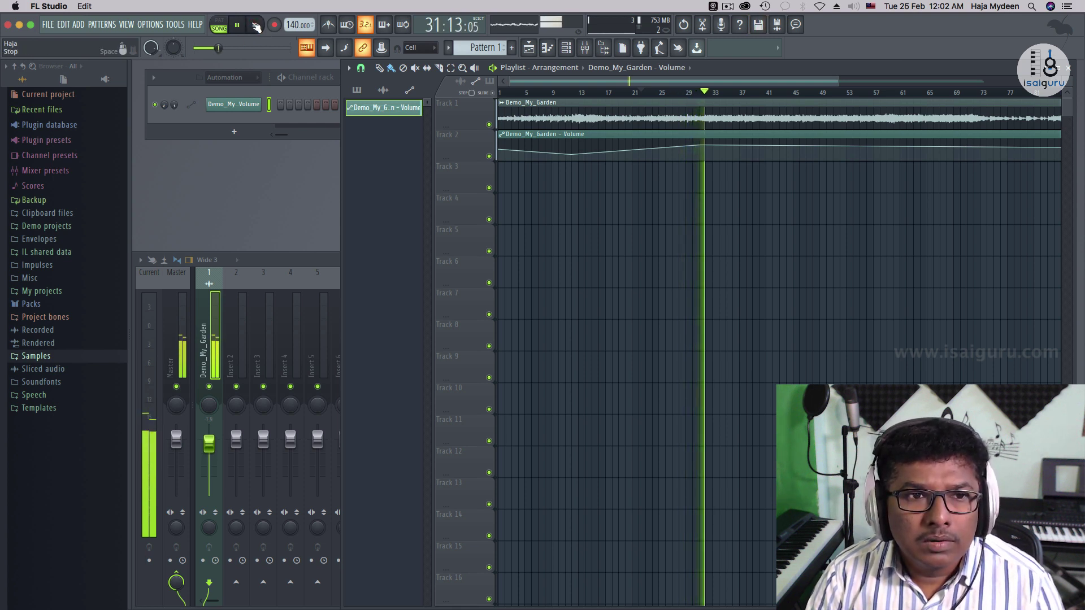
pyautogui.click(255, 26)
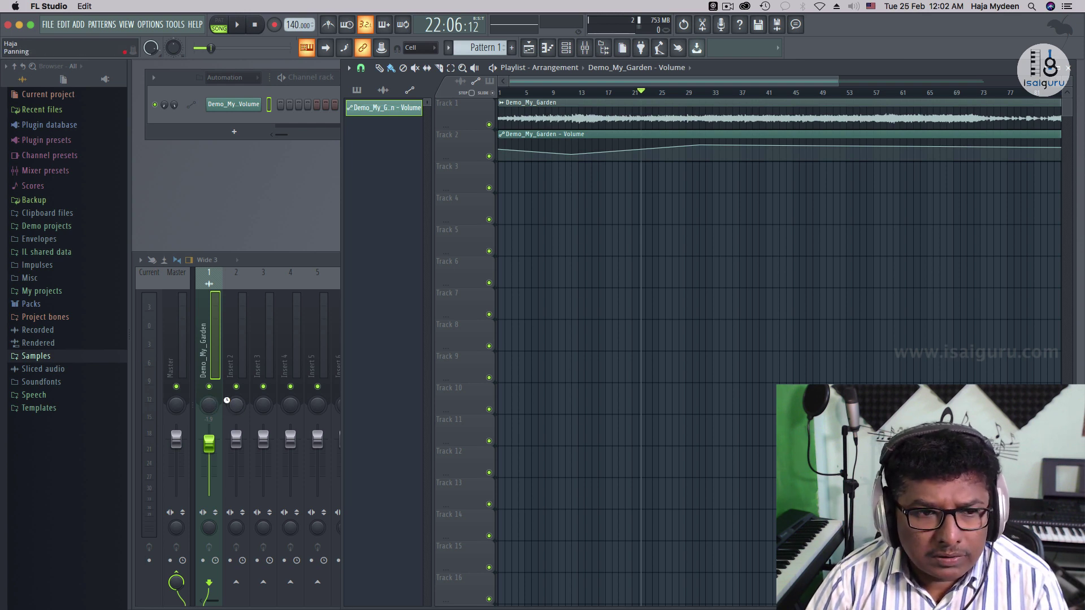
pyautogui.click(270, 261)
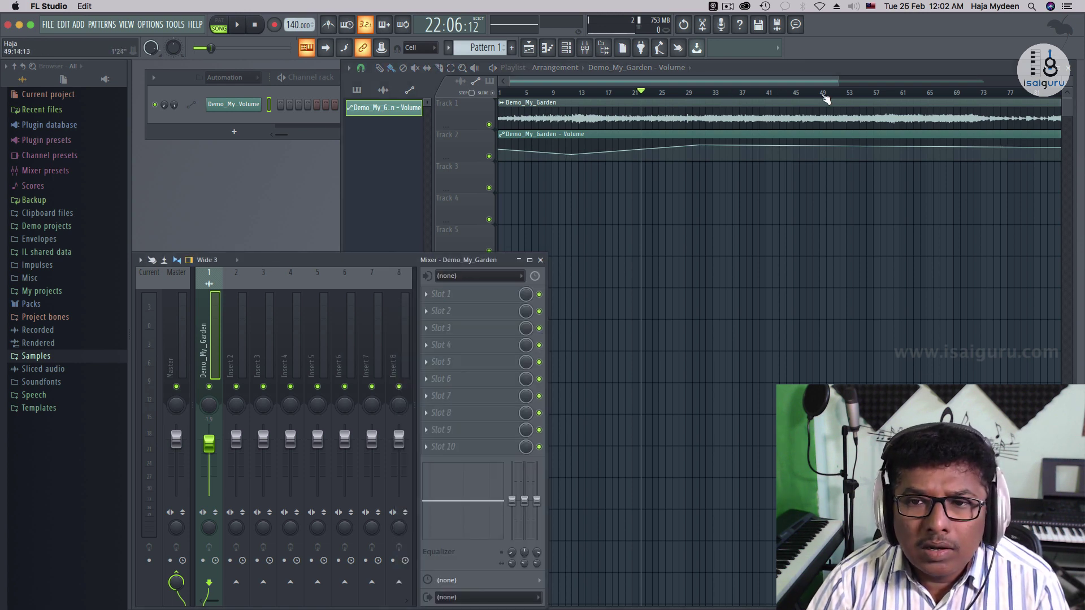
pyautogui.click(737, 72)
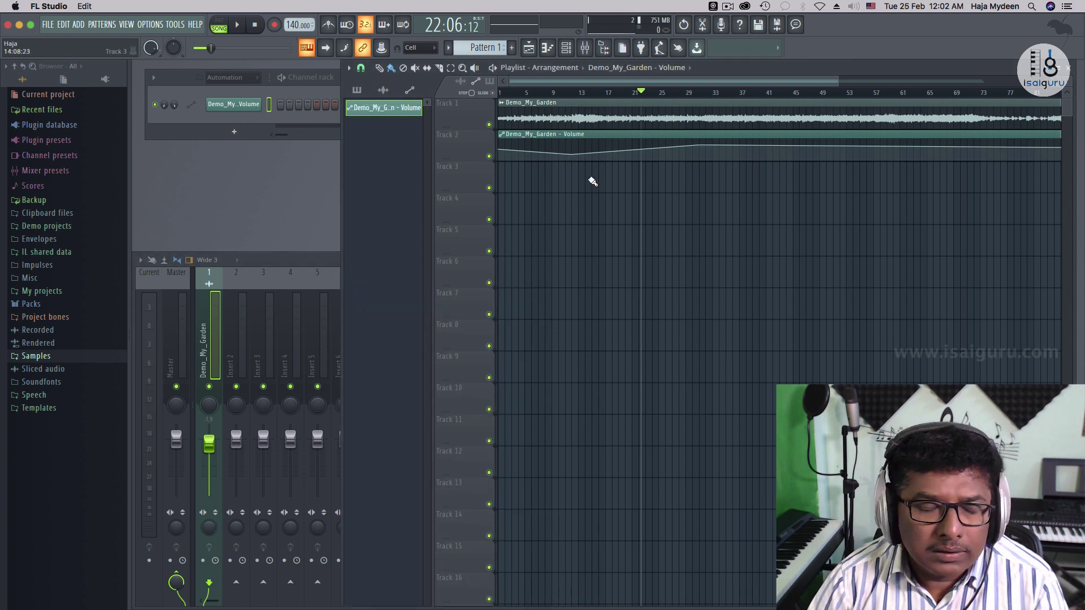
pyautogui.click(304, 259)
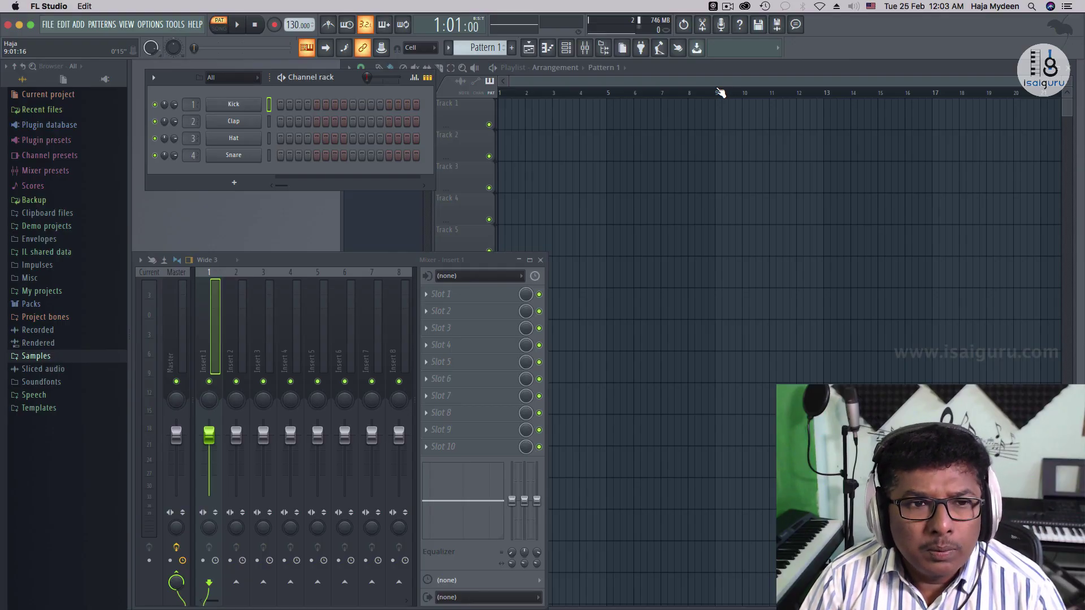
# Open the Clap channel's settings and program clap hits on every odd step from 1 to 15
pyautogui.click(242, 121)
pyautogui.click(280, 122)
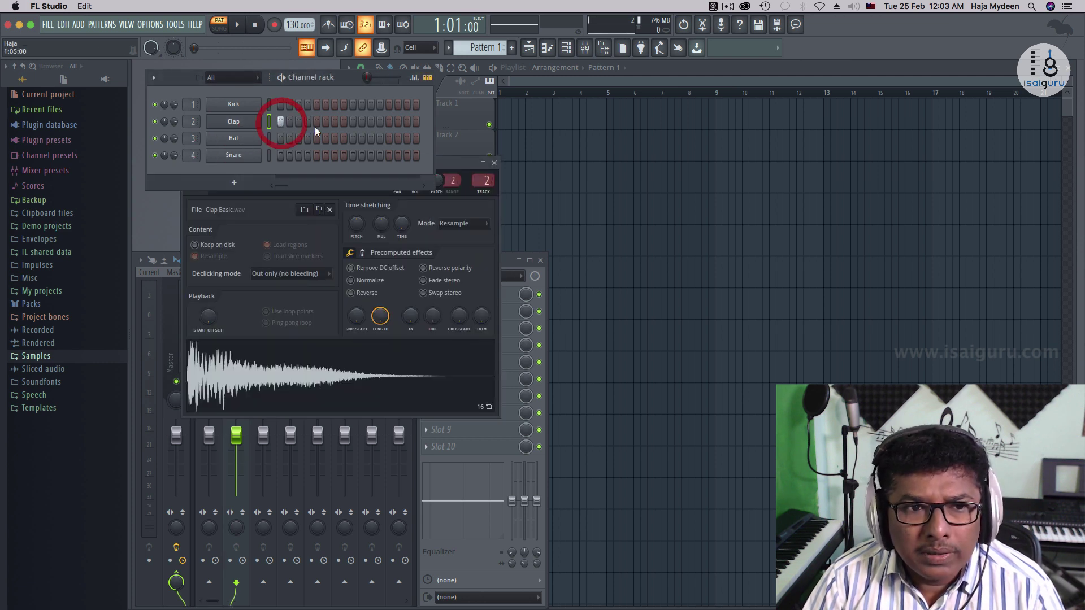
pyautogui.click(299, 122)
pyautogui.click(317, 122)
pyautogui.click(335, 122)
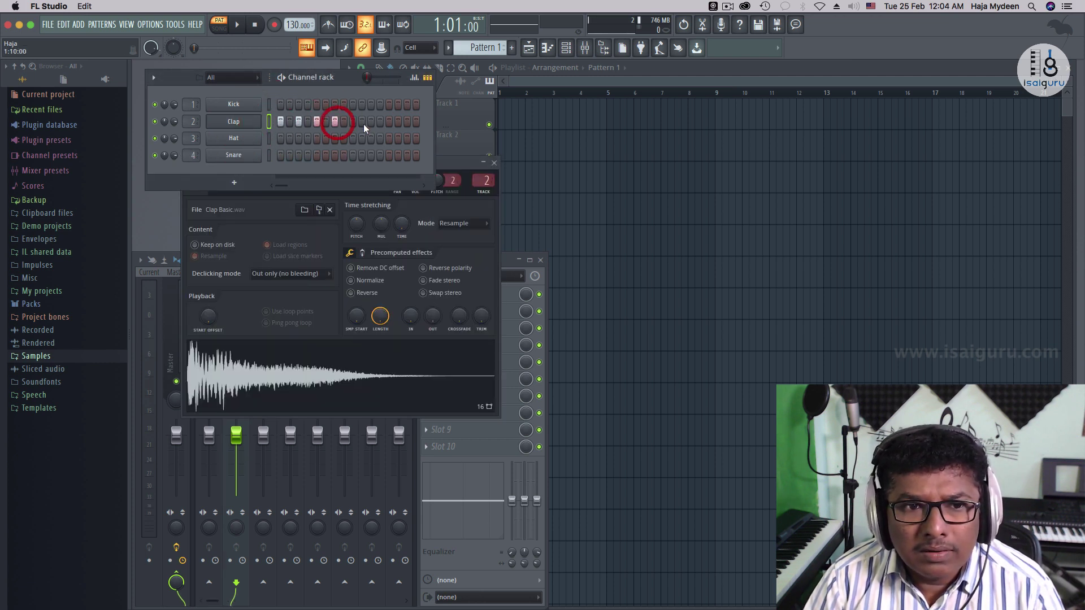
pyautogui.click(353, 122)
pyautogui.click(371, 121)
pyautogui.click(389, 121)
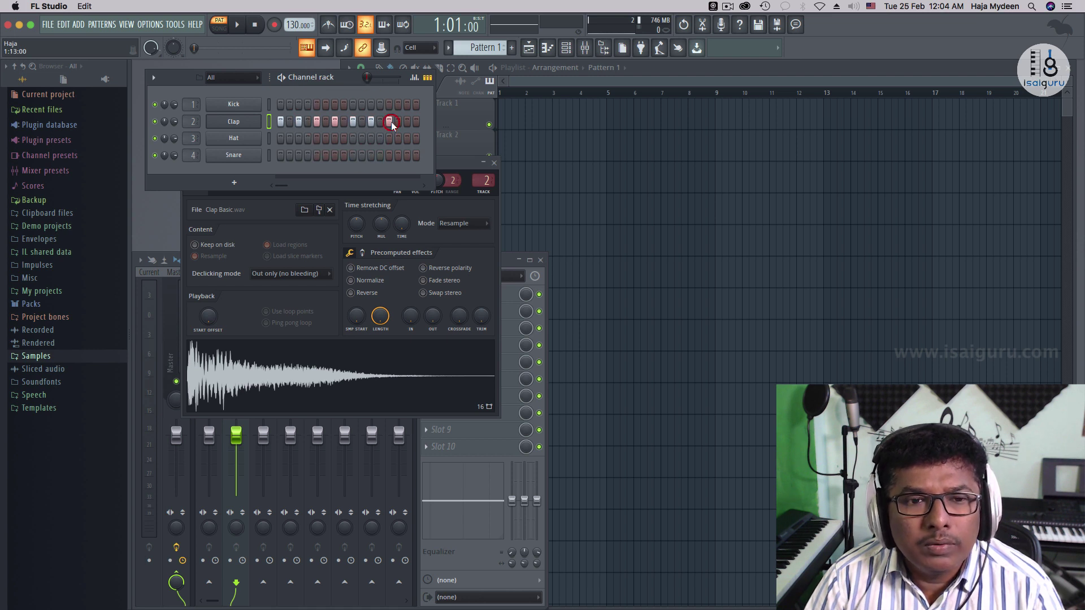
pyautogui.click(408, 121)
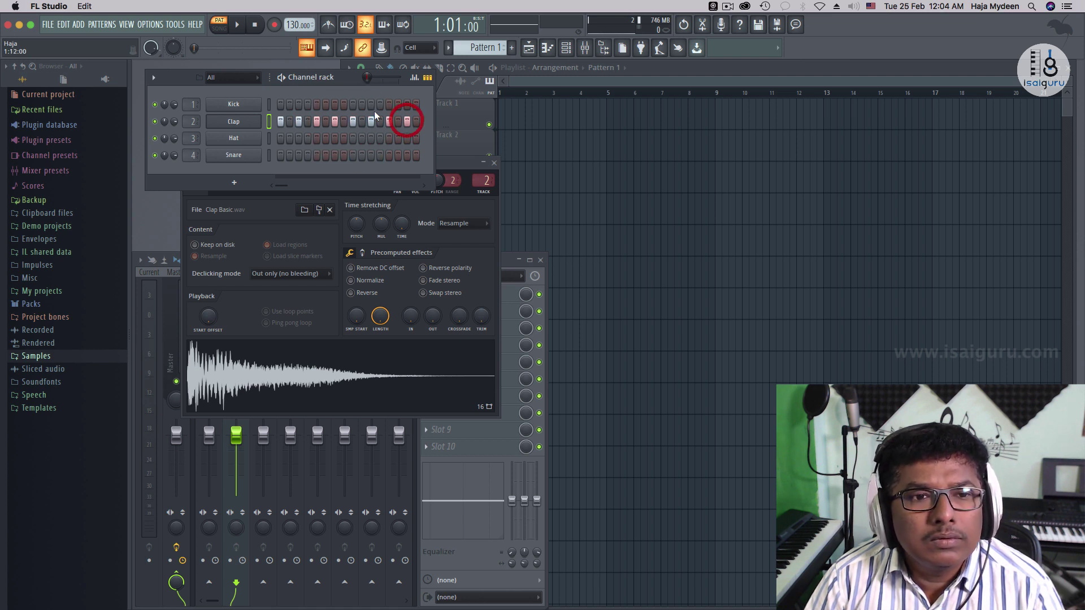
# Pan the first three Clap hits alternately to opposite extremes in the graph editor and play the pattern
pyautogui.click(416, 78)
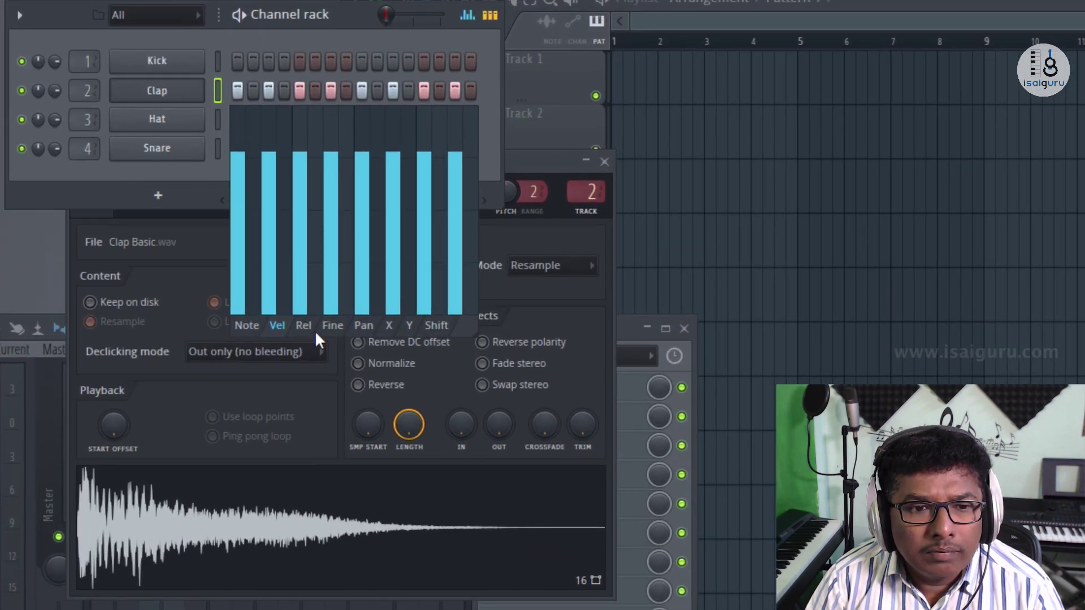
pyautogui.click(365, 327)
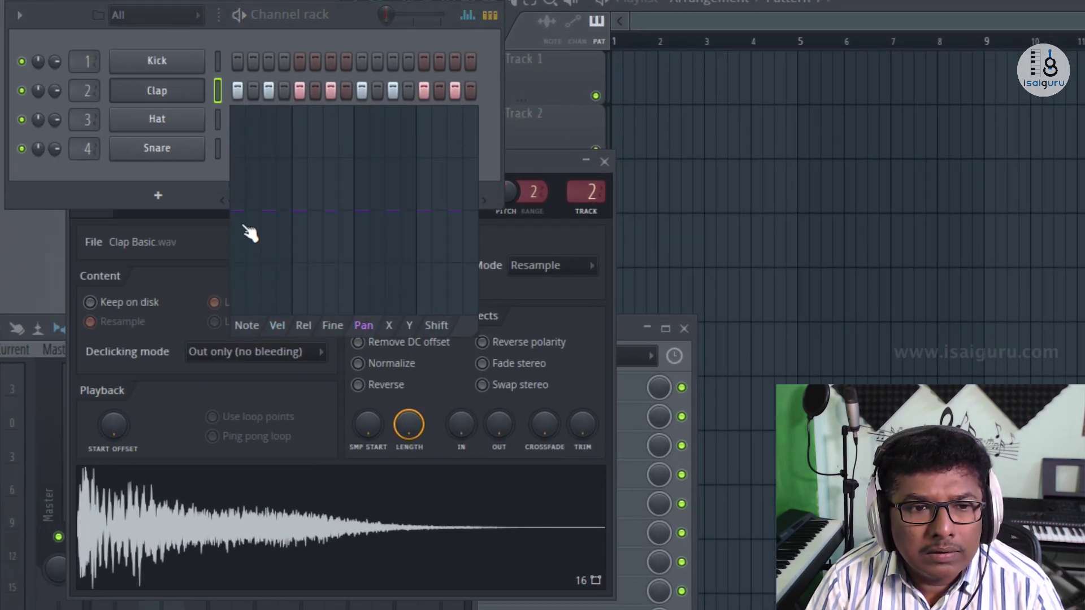
pyautogui.moveTo(247, 218); pyautogui.dragTo(242, 126)
pyautogui.moveTo(276, 222); pyautogui.dragTo(273, 305)
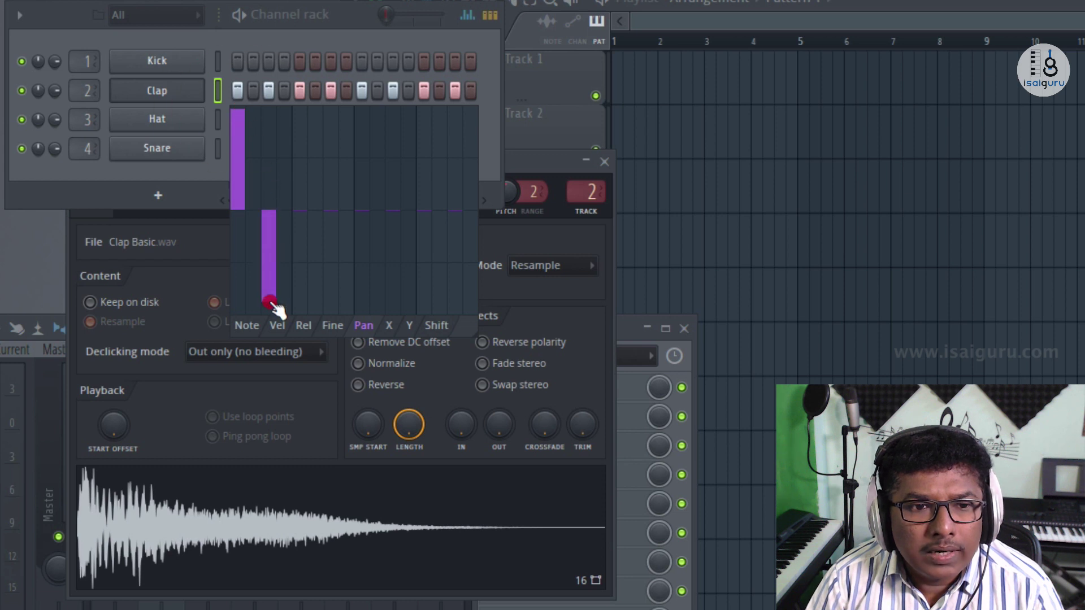
pyautogui.moveTo(306, 217); pyautogui.dragTo(300, 111)
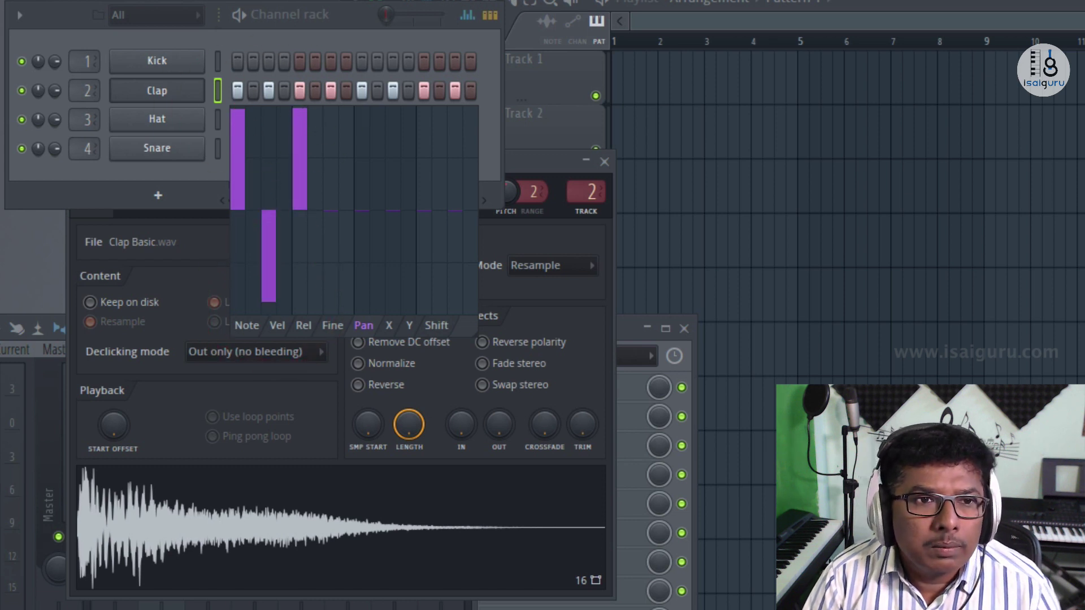
pyautogui.press('space')
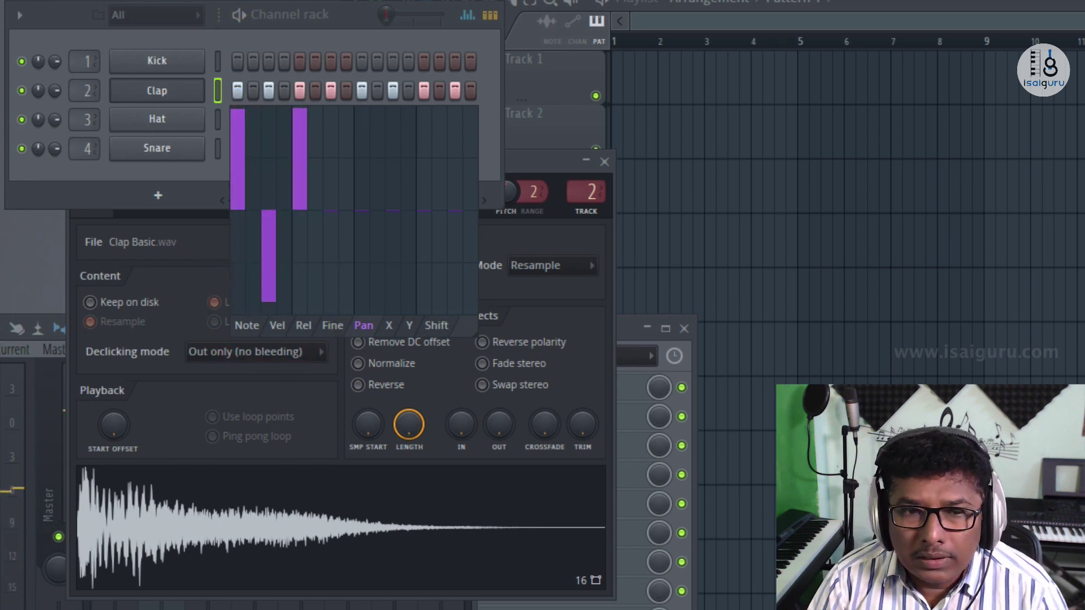
# Reset the panning of the first three Clap hits to centre
pyautogui.moveTo(238, 208); pyautogui.dragTo(237, 216)
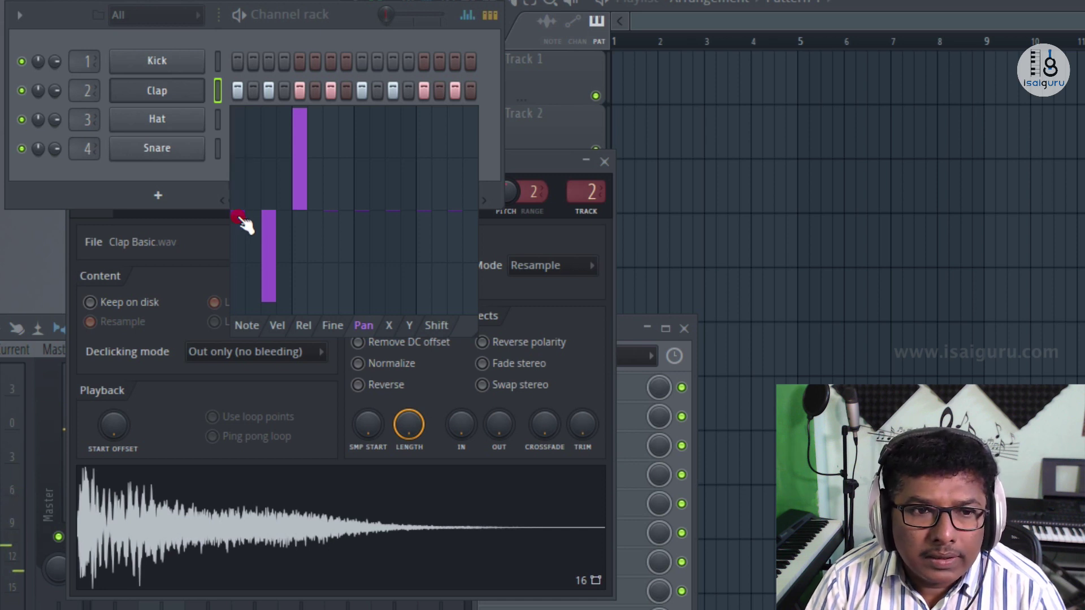
pyautogui.click(267, 210)
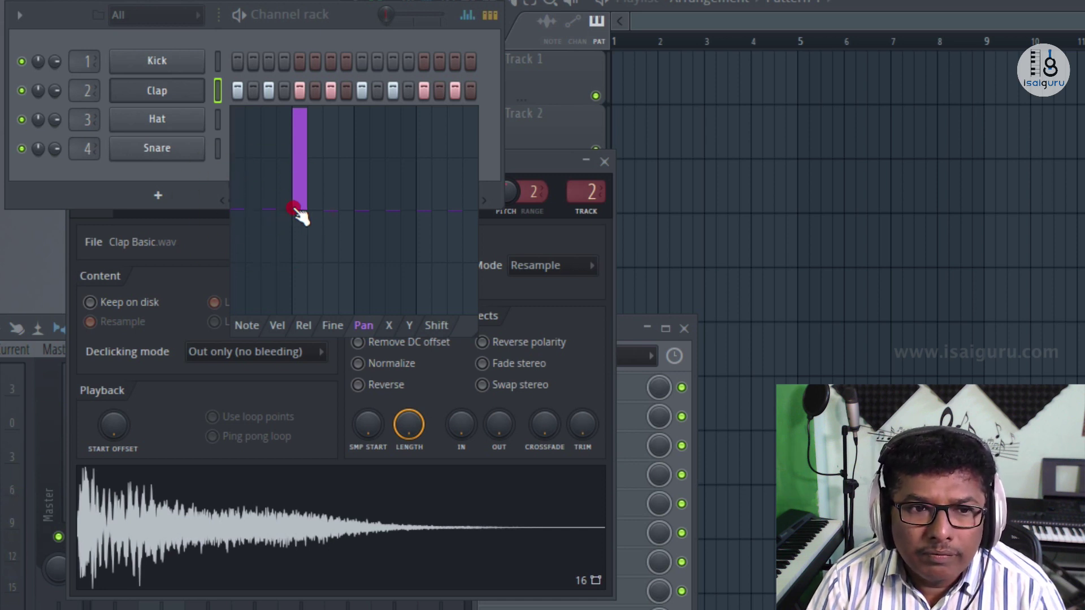
pyautogui.click(298, 210)
# Erase all hits from the Clap channel's step row and close the Clap channel's settings
pyautogui.click(466, 39)
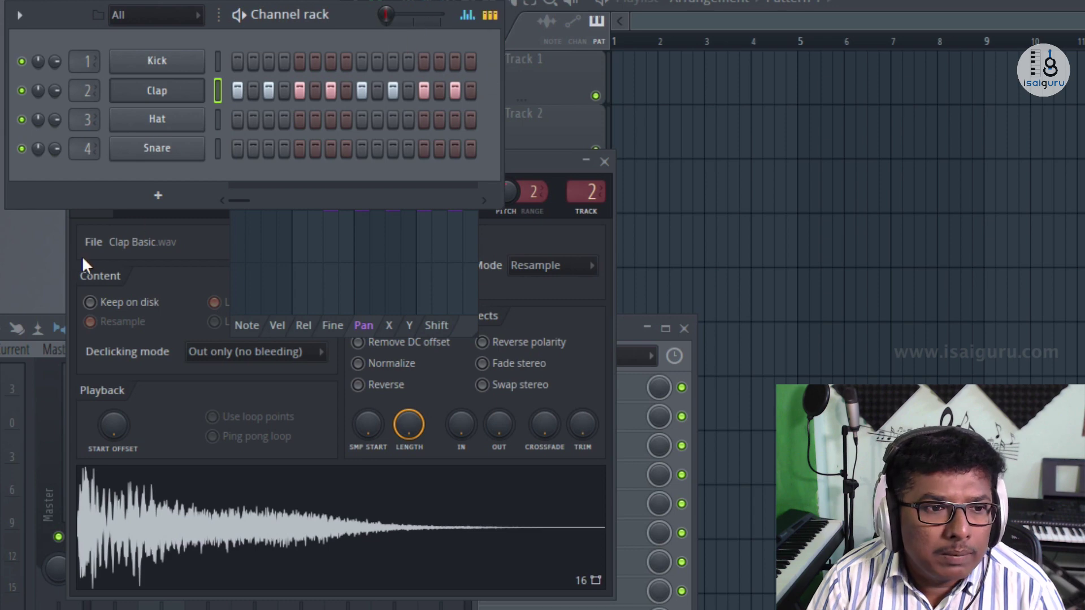
pyautogui.moveTo(236, 89); pyautogui.dragTo(317, 86)
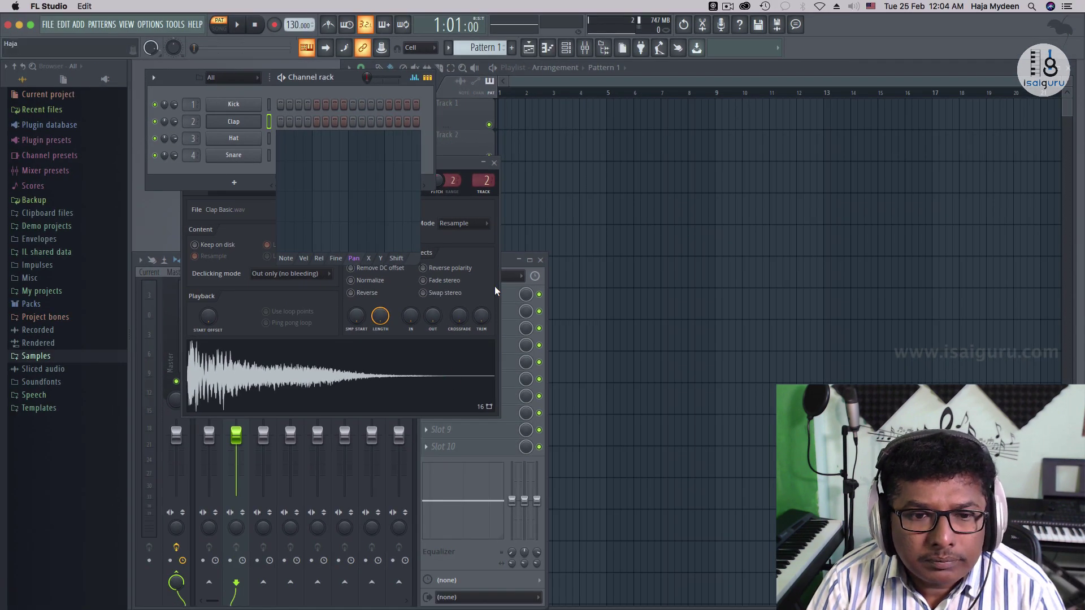
pyautogui.click(586, 336)
pyautogui.click(494, 163)
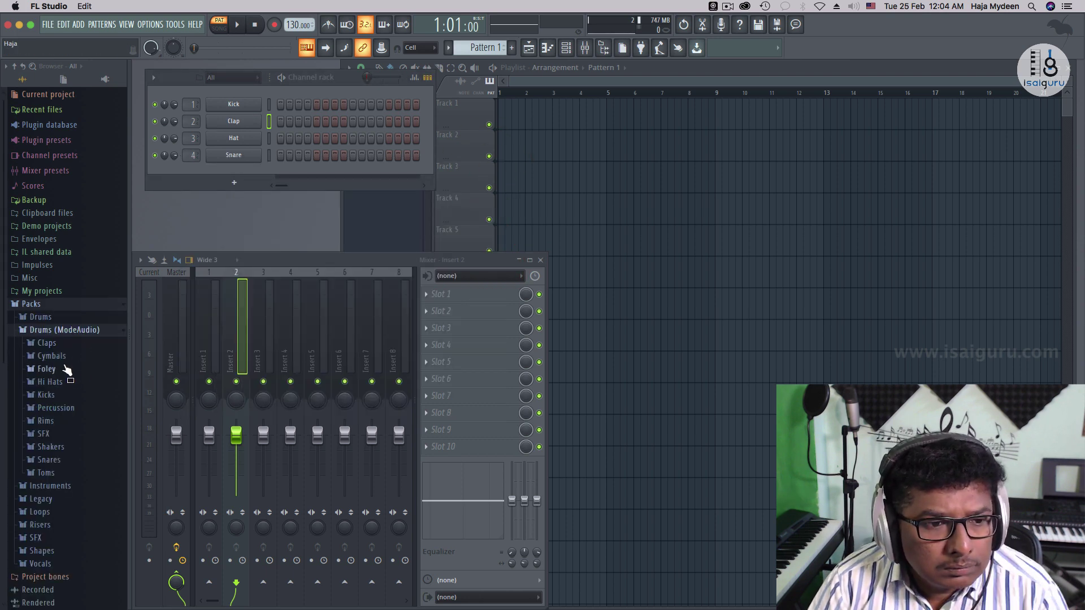
# Preview Attack Clap 07 from the Drums (ModeAudio) Claps pack and place it on Track 1 at the start of bar 1
pyautogui.click(55, 344)
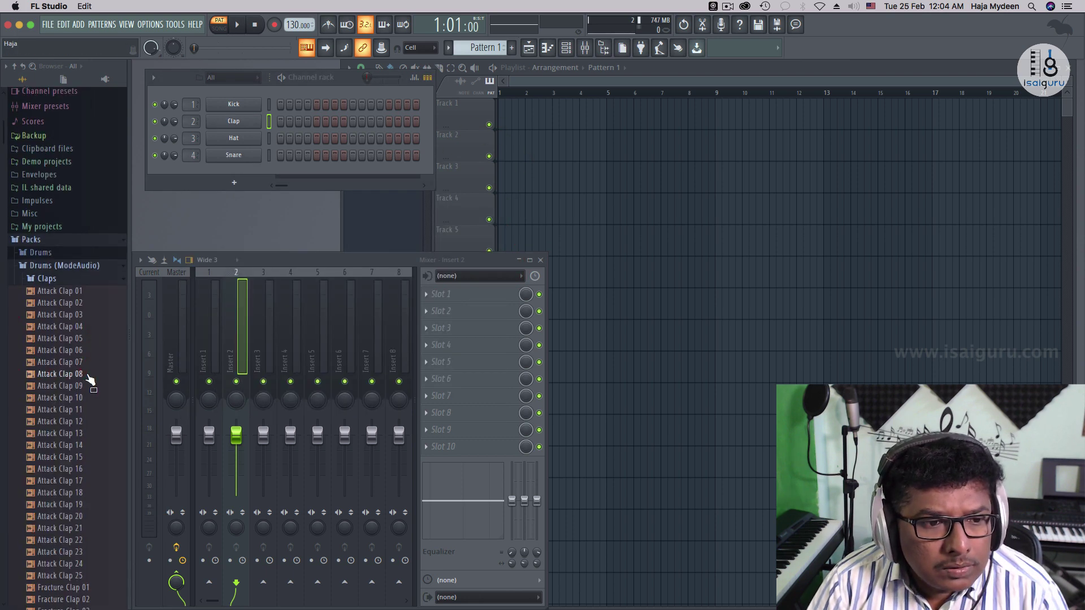
pyautogui.click(82, 367)
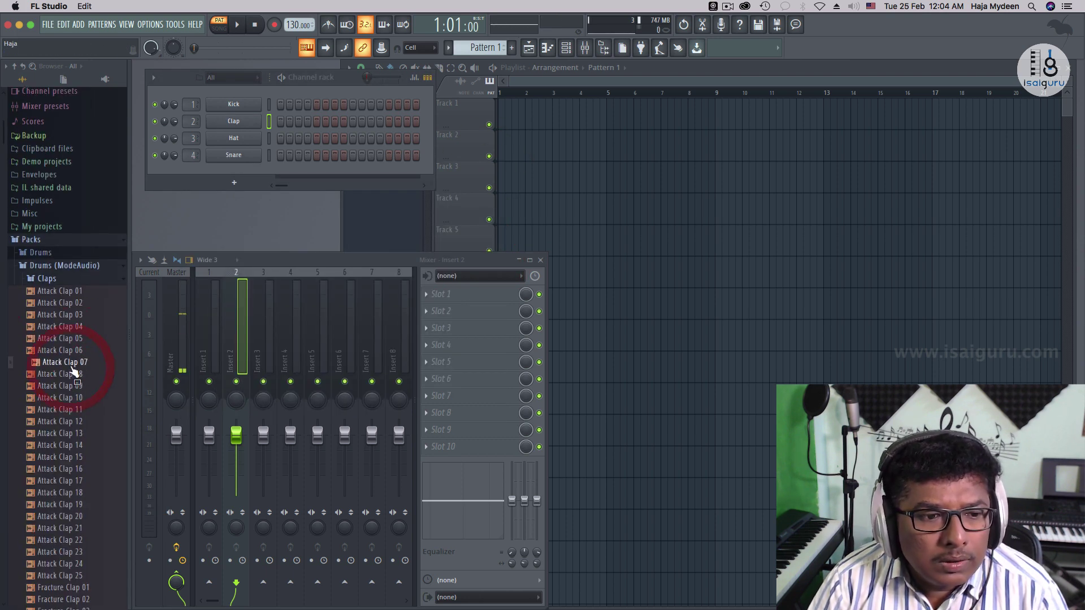
pyautogui.click(69, 367)
pyautogui.moveTo(71, 367); pyautogui.dragTo(501, 110)
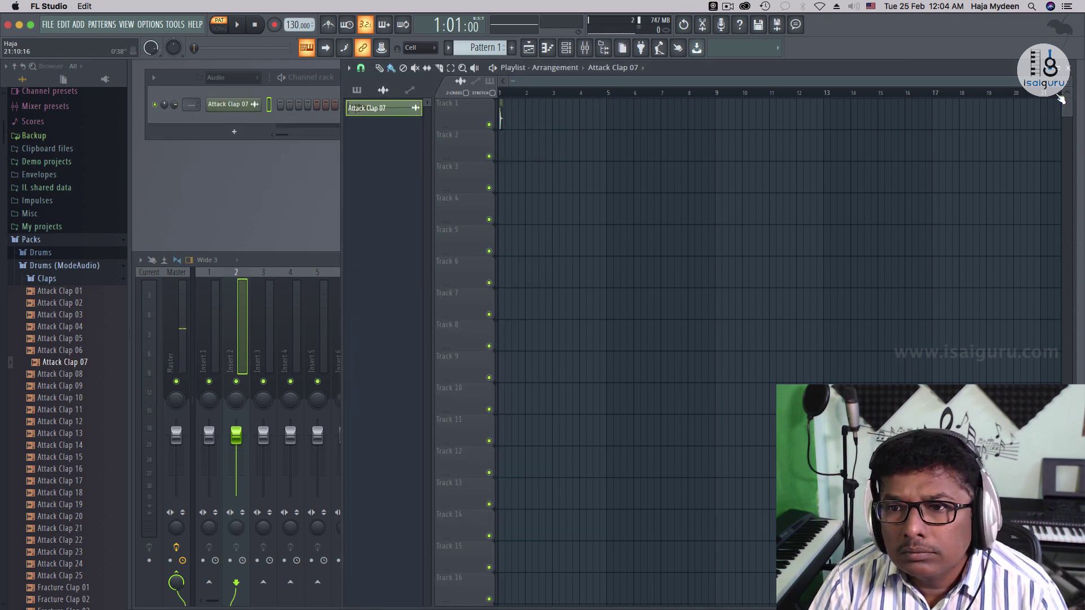
# Add seven more Attack Clap 07 clips to Track 1, evenly spaced through bar 1 at eighth-note intervals
pyautogui.moveTo(1055, 82); pyautogui.dragTo(517, 126)
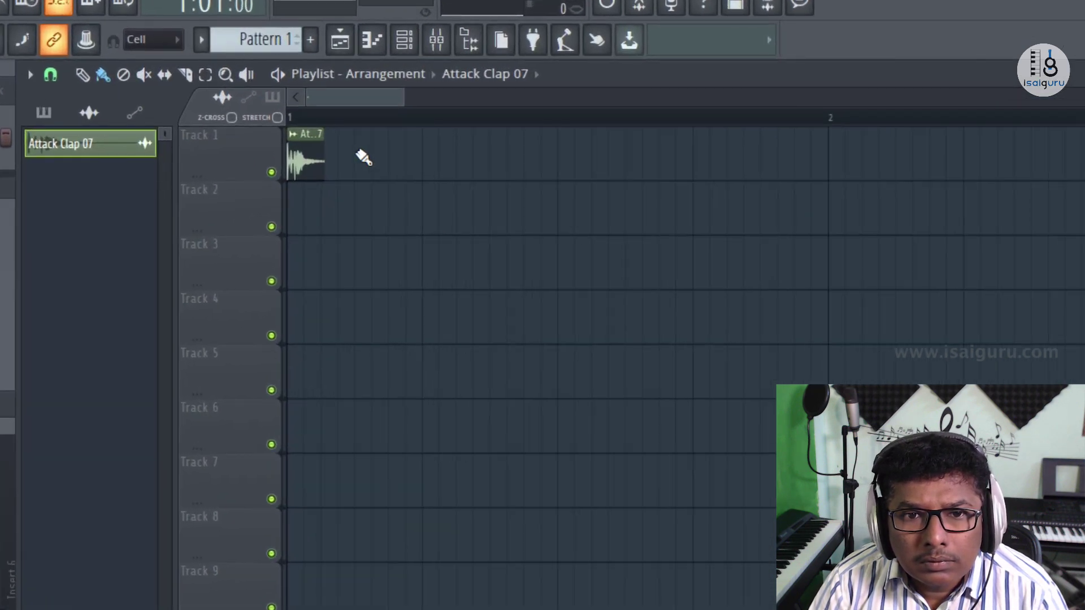
pyautogui.click(541, 116)
pyautogui.click(433, 162)
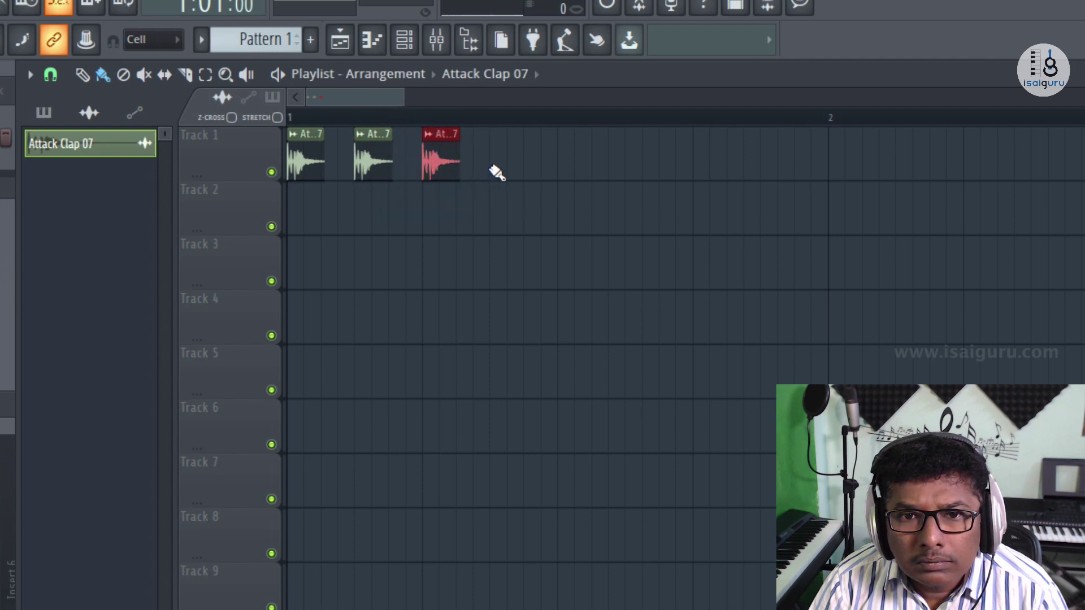
pyautogui.click(497, 167)
pyautogui.click(563, 164)
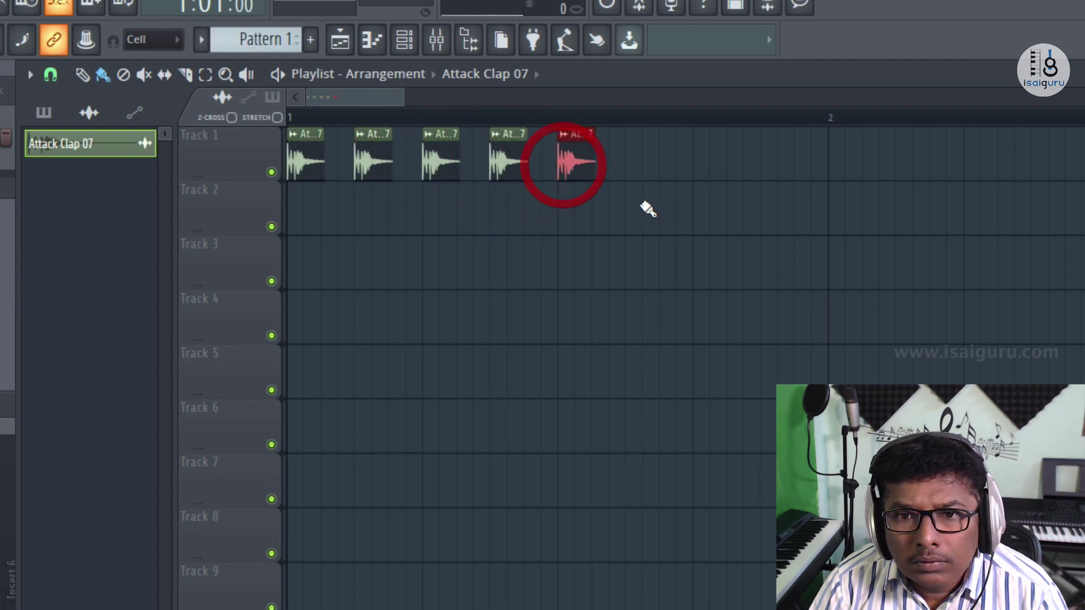
pyautogui.click(629, 168)
pyautogui.click(703, 163)
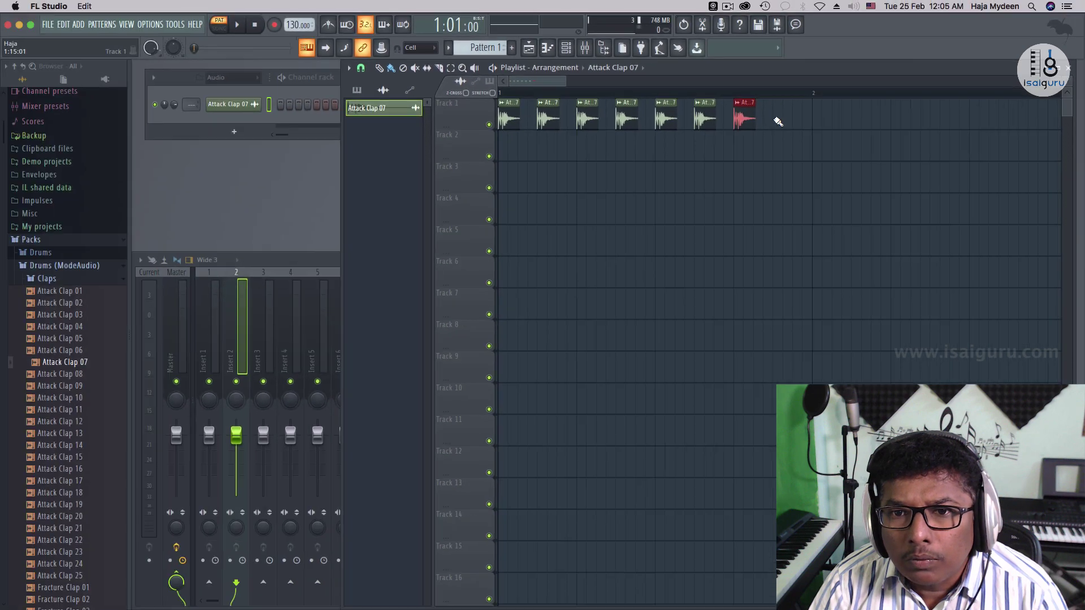
pyautogui.click(775, 113)
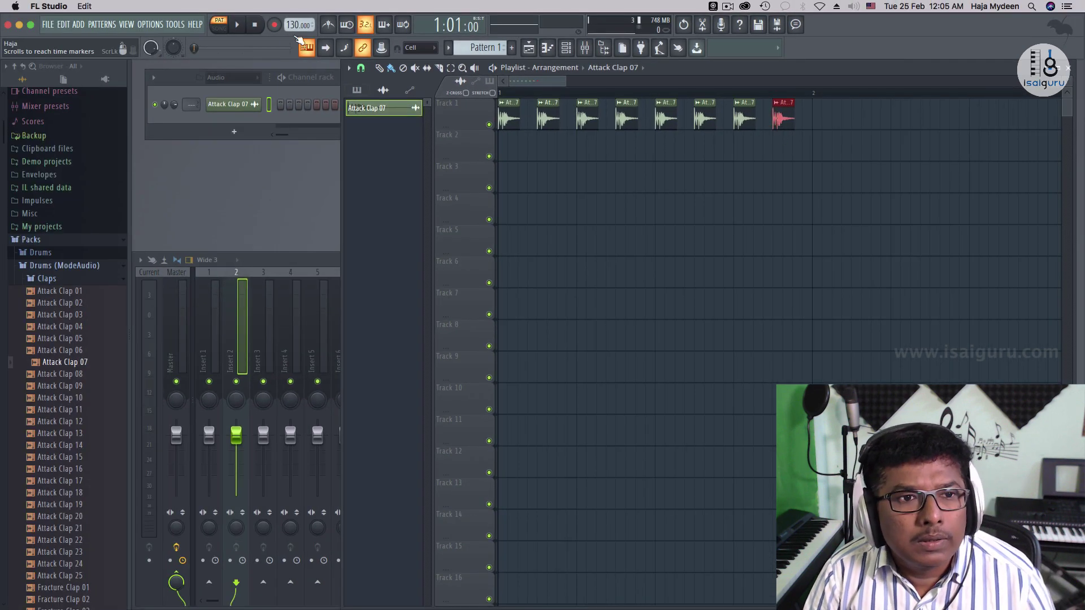
# Switch playback to song mode and audition the clap clips with bar 1 selected as the loop range
pyautogui.click(219, 24)
pyautogui.moveTo(501, 92); pyautogui.dragTo(816, 115)
pyautogui.press('space')
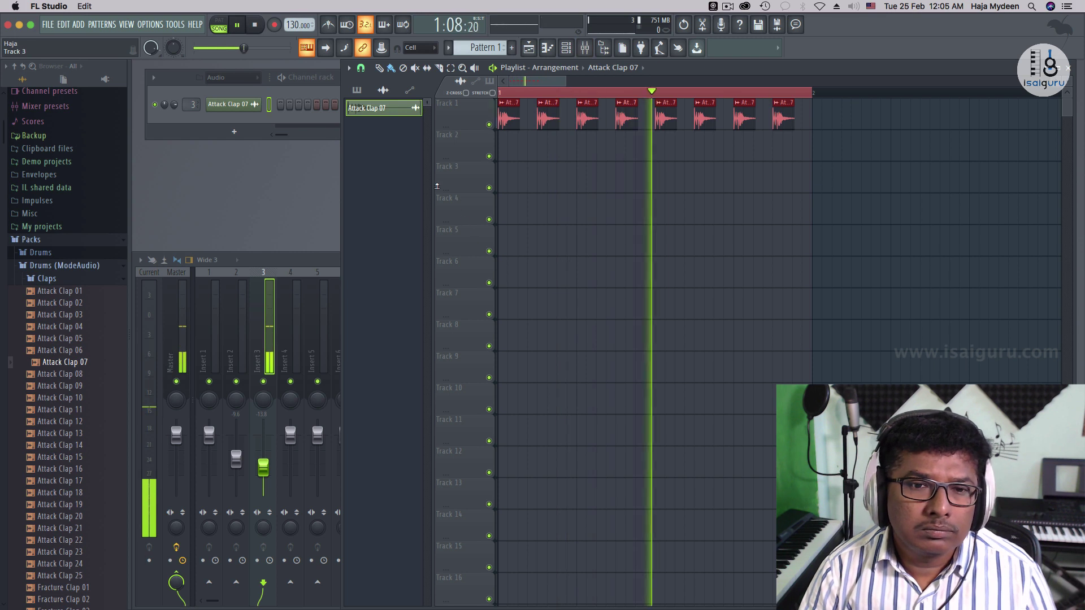
pyautogui.press('space')
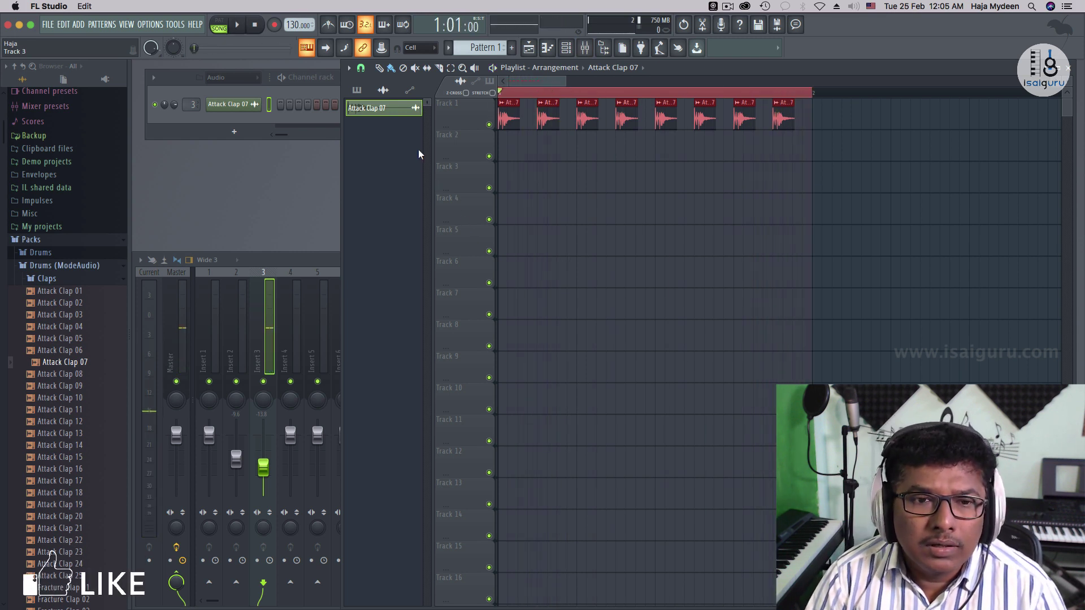
# Create an automation clip for the panning of mixer track Insert 3
pyautogui.rightClick(264, 398)
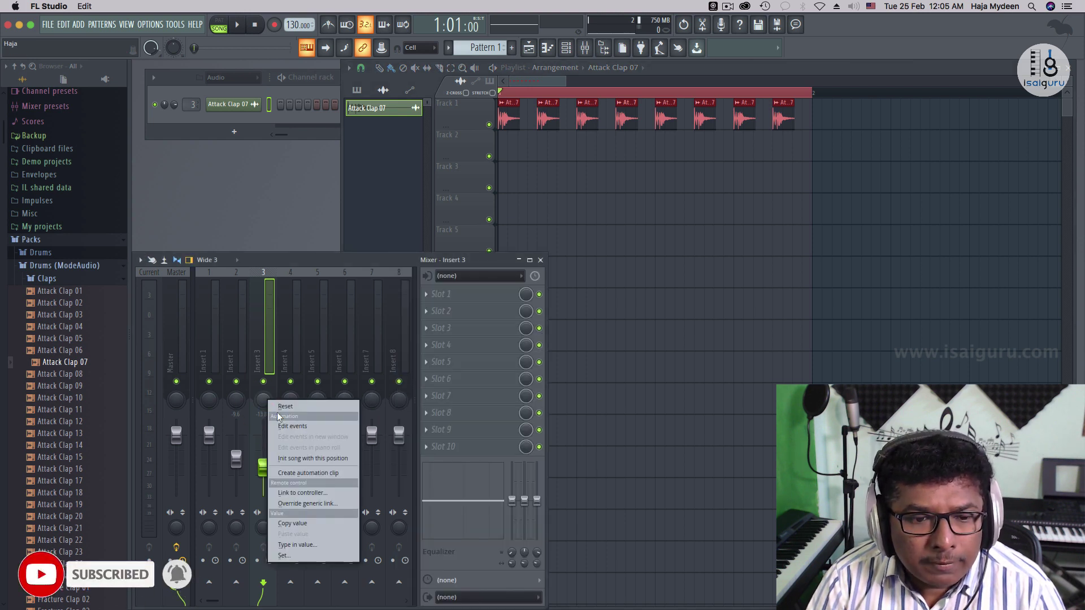
pyautogui.click(324, 473)
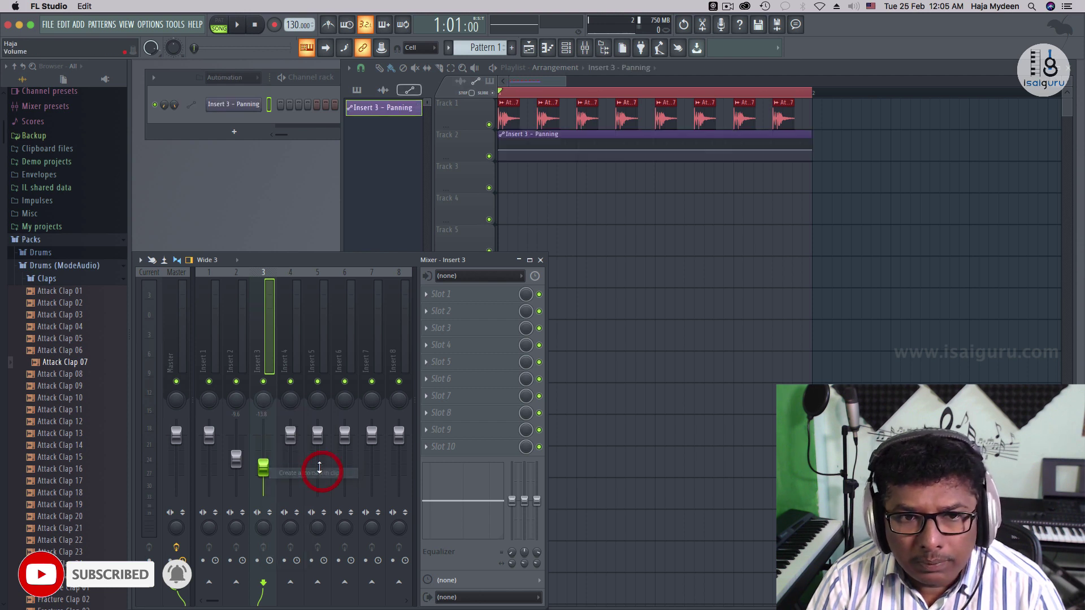
pyautogui.click(471, 153)
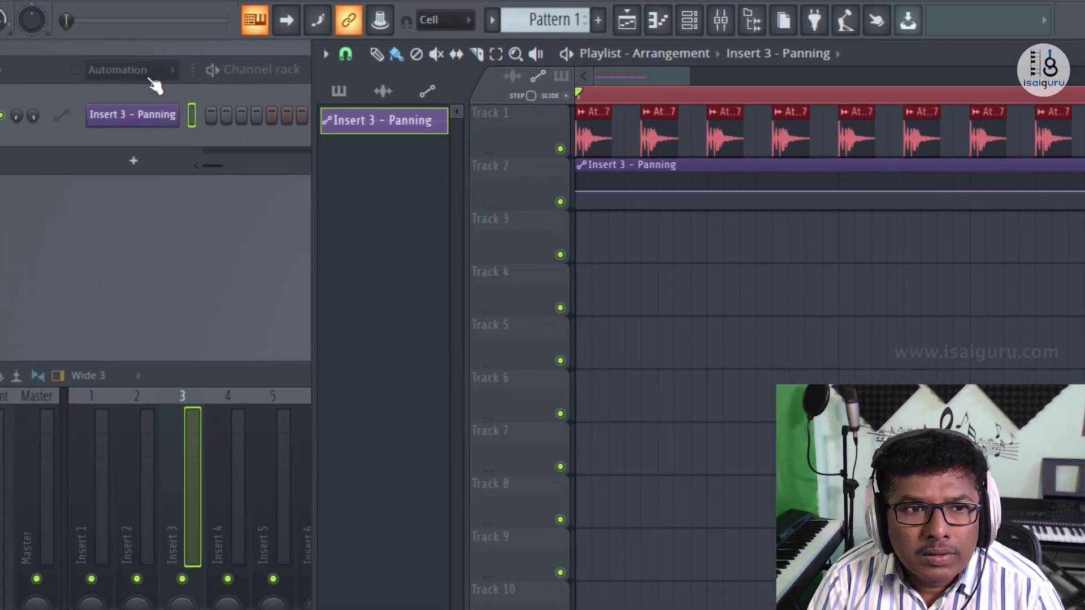
# Filter the Channel rack to Audio channels, and set the filter back to All
pyautogui.click(147, 73)
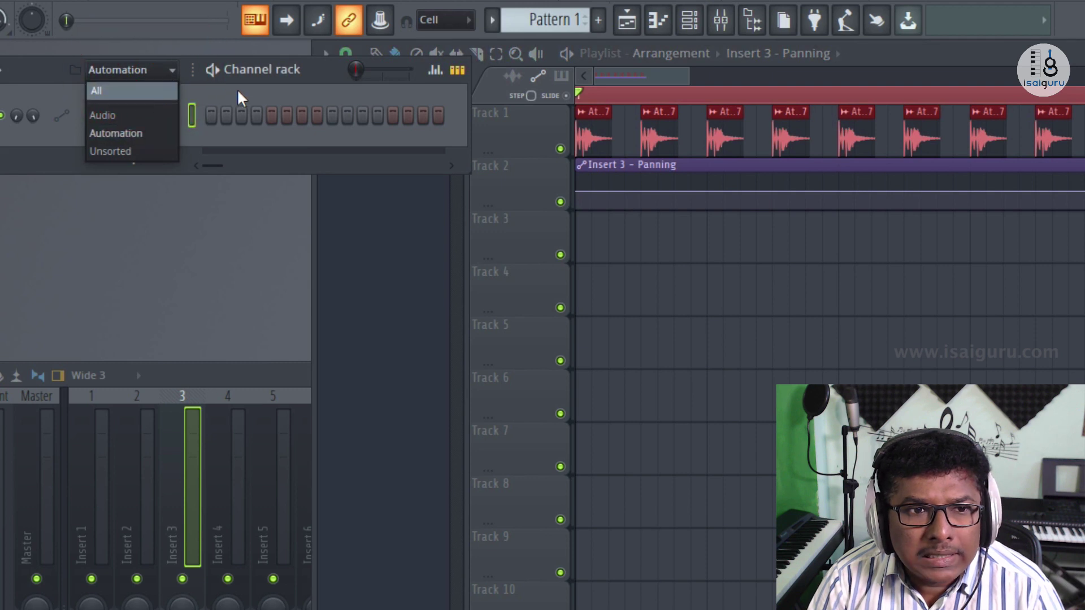
pyautogui.click(138, 117)
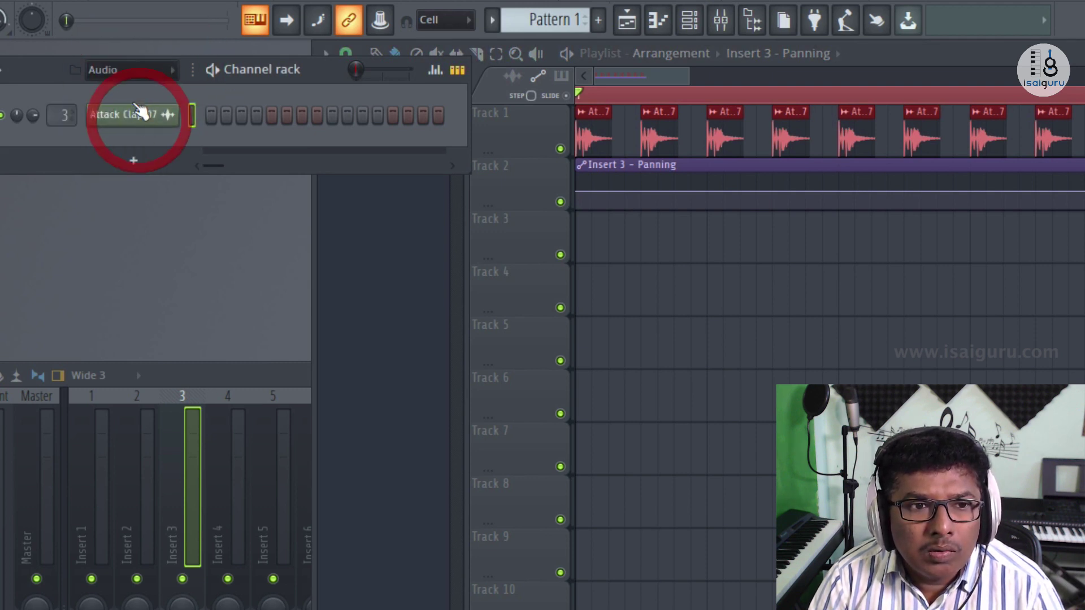
pyautogui.click(147, 72)
pyautogui.click(131, 90)
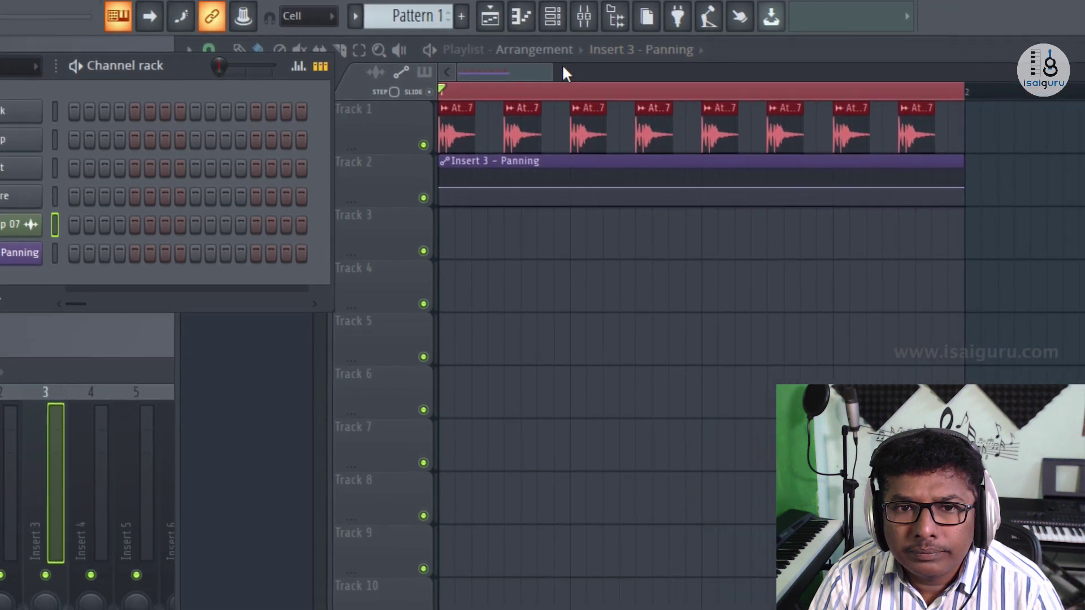
# Add a low control point just before the second clap and a high one at the third clap in the Insert 3 panning clip
pyautogui.moveTo(689, 76); pyautogui.dragTo(695, 77)
pyautogui.moveTo(489, 71); pyautogui.dragTo(441, 71)
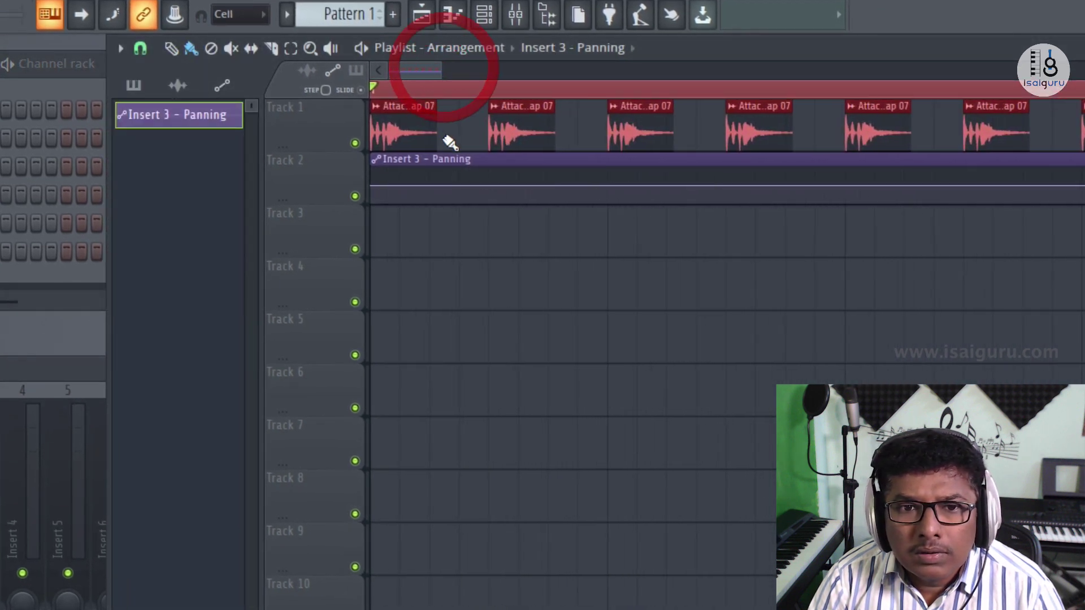
pyautogui.click(436, 183)
pyautogui.moveTo(436, 184); pyautogui.dragTo(472, 202)
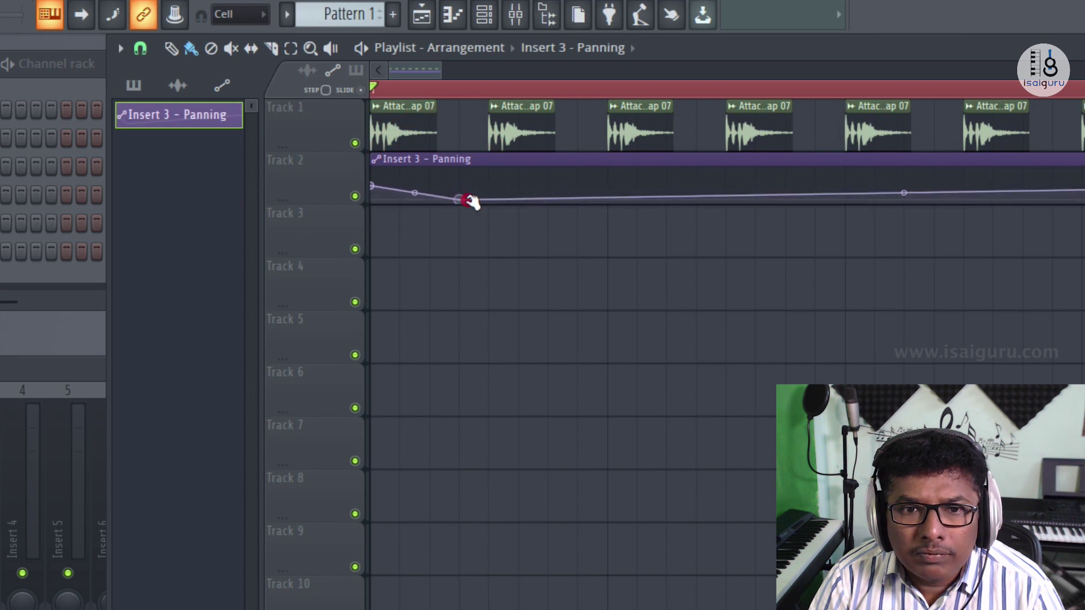
pyautogui.click(586, 197)
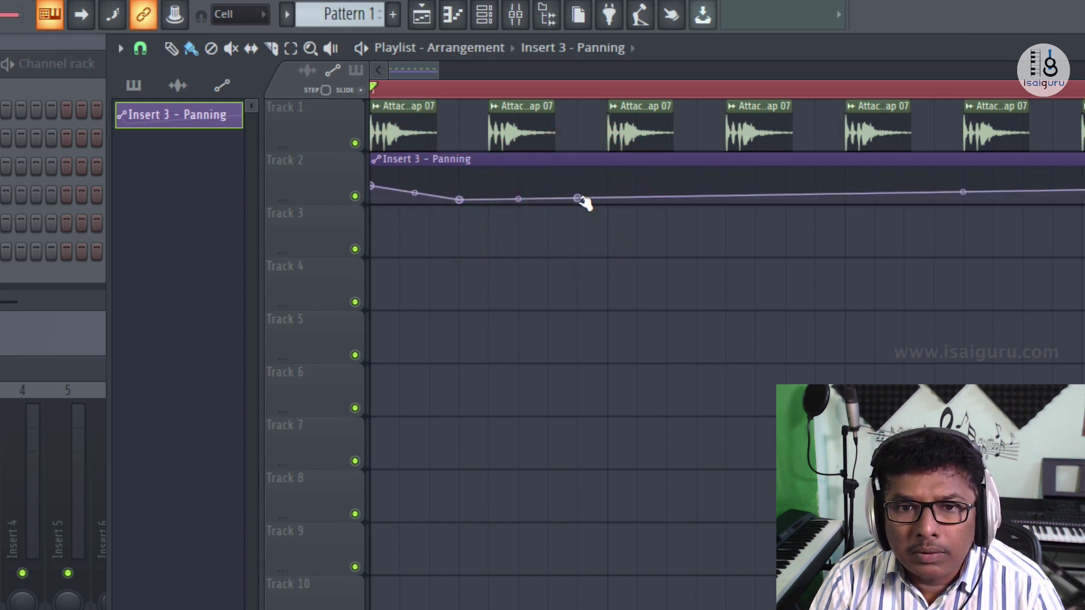
pyautogui.moveTo(582, 198); pyautogui.dragTo(608, 175)
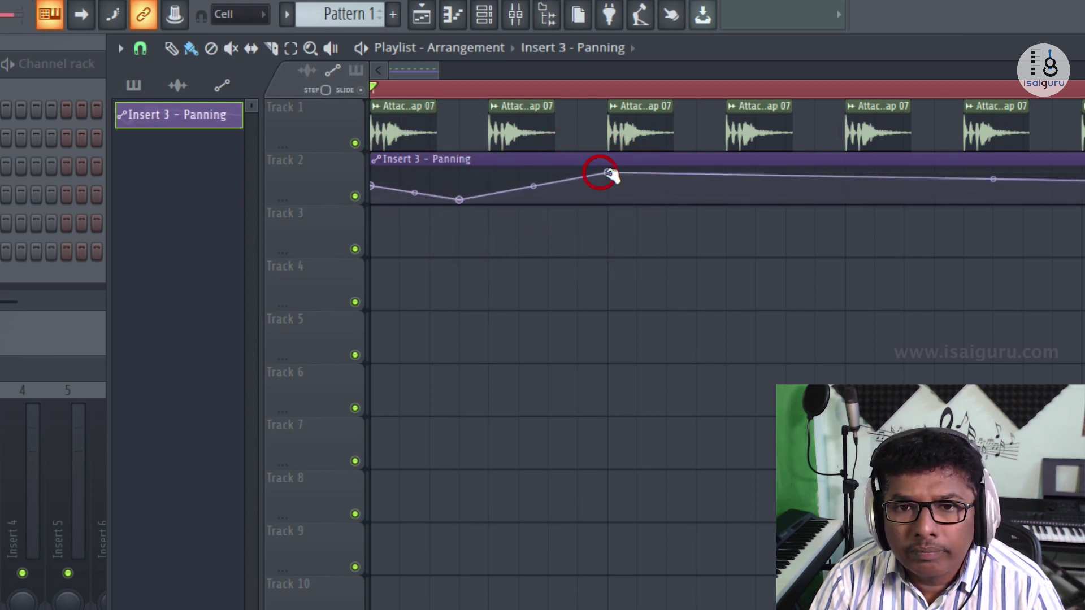
# Extend the panning curve with five more points alternating low and high from the fourth clap to the eighth
pyautogui.click(703, 173)
pyautogui.moveTo(514, 185); pyautogui.dragTo(558, 177)
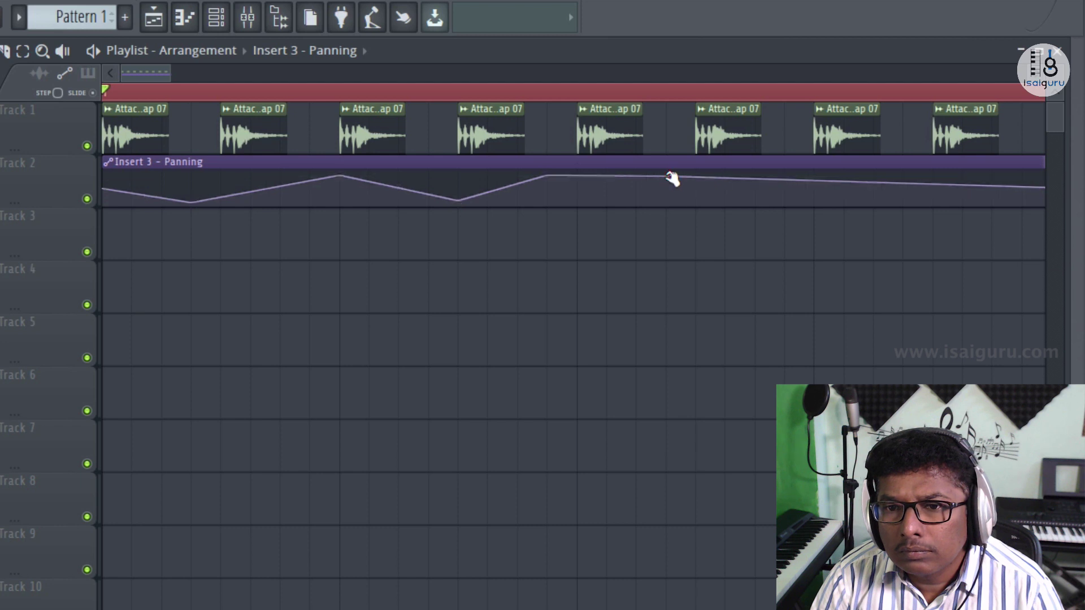
pyautogui.moveTo(673, 177); pyautogui.dragTo(667, 204)
pyautogui.moveTo(790, 202); pyautogui.dragTo(785, 171)
pyautogui.moveTo(911, 182); pyautogui.dragTo(929, 209)
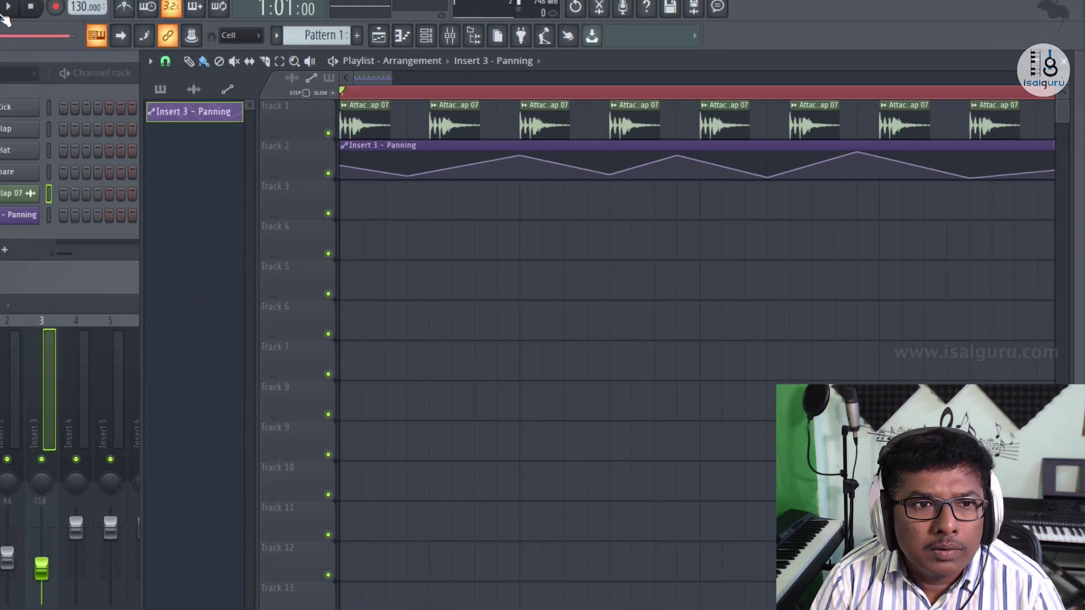
# Play bar 1 to check the Insert 3 panning automation, then stop playback
pyautogui.click(237, 25)
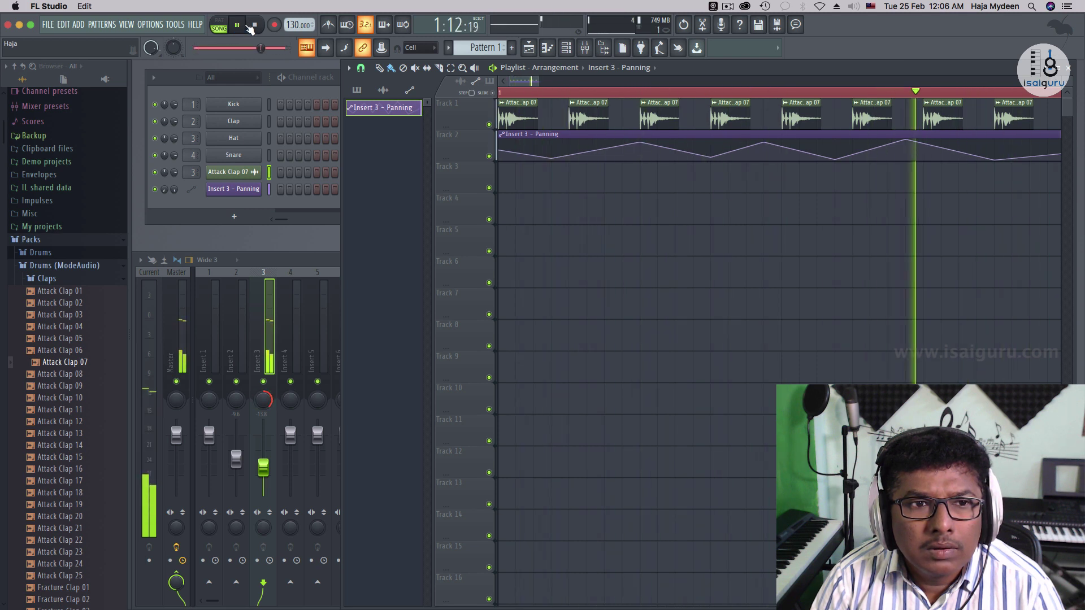
pyautogui.click(254, 26)
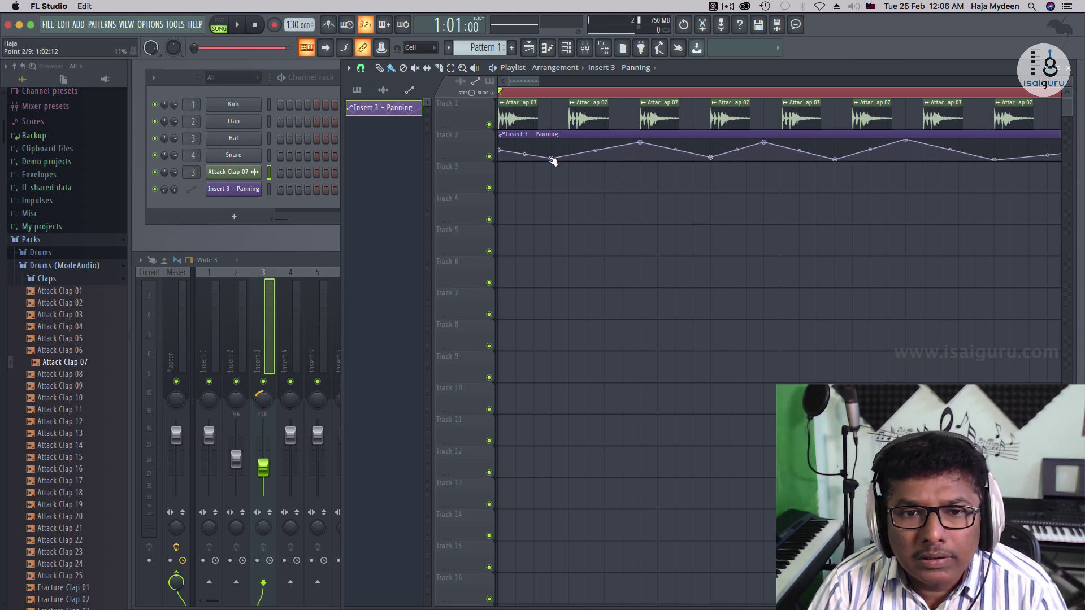
# Set the second panning point to Pulse mode, move it to the third clap and slow its pulse to one change per clap
pyautogui.rightClick(552, 160)
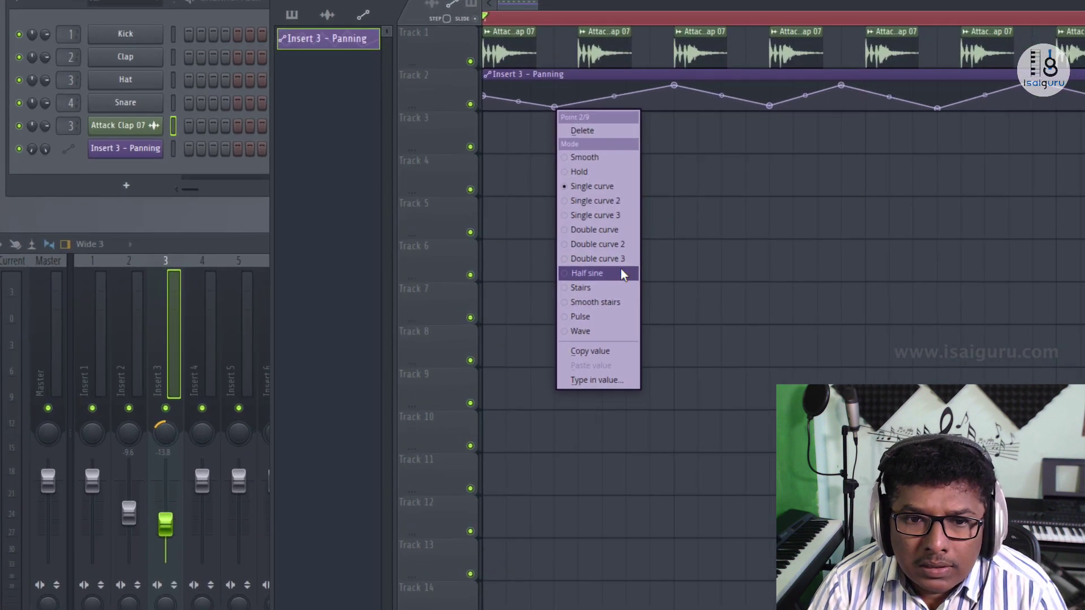
pyautogui.click(612, 316)
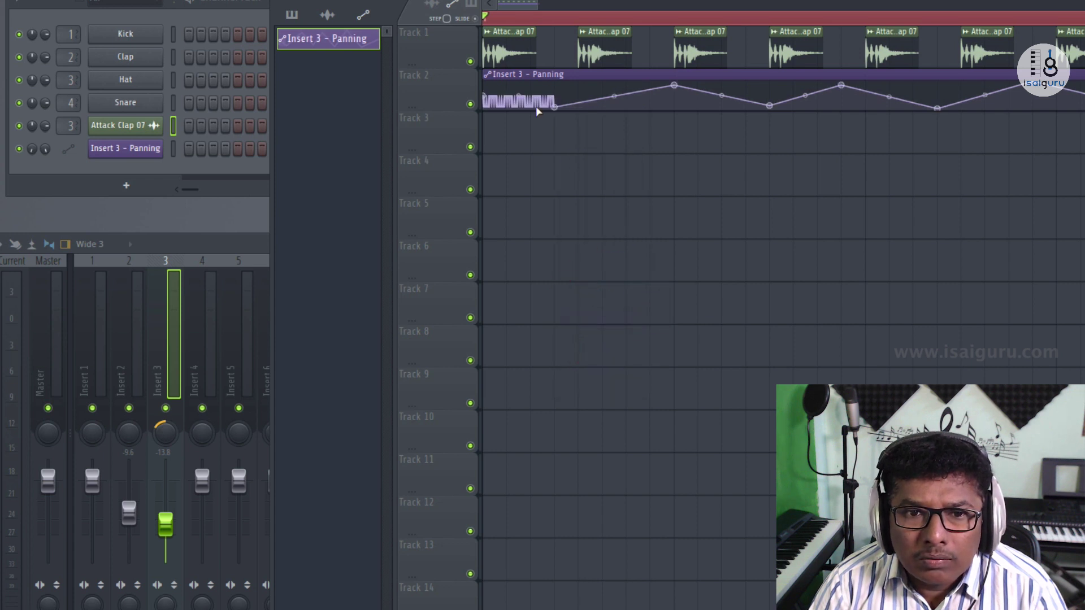
pyautogui.moveTo(518, 96); pyautogui.dragTo(671, 104)
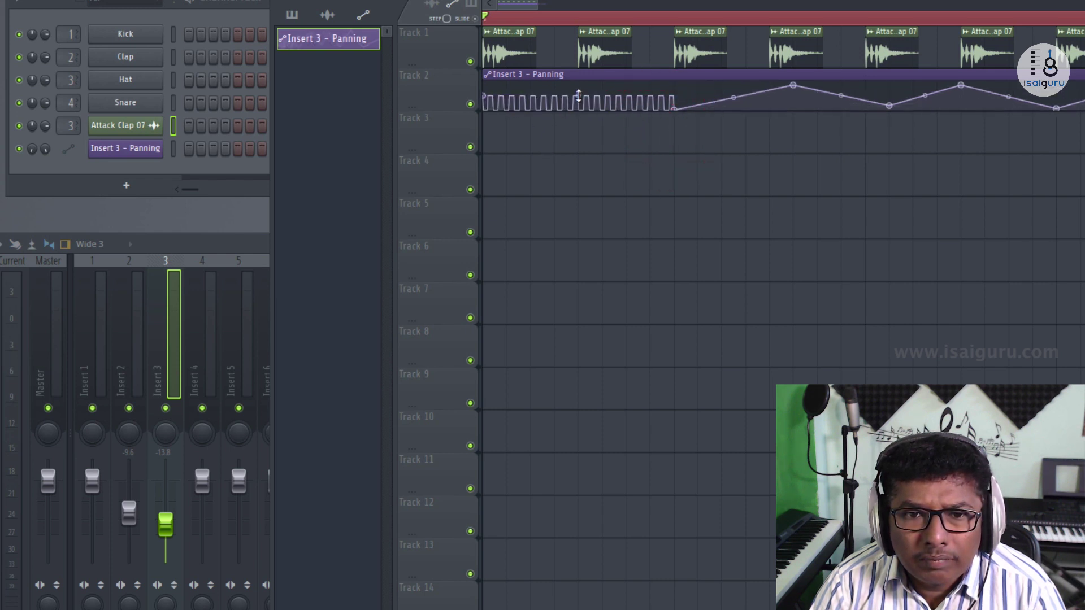
pyautogui.moveTo(579, 96); pyautogui.dragTo(579, 107)
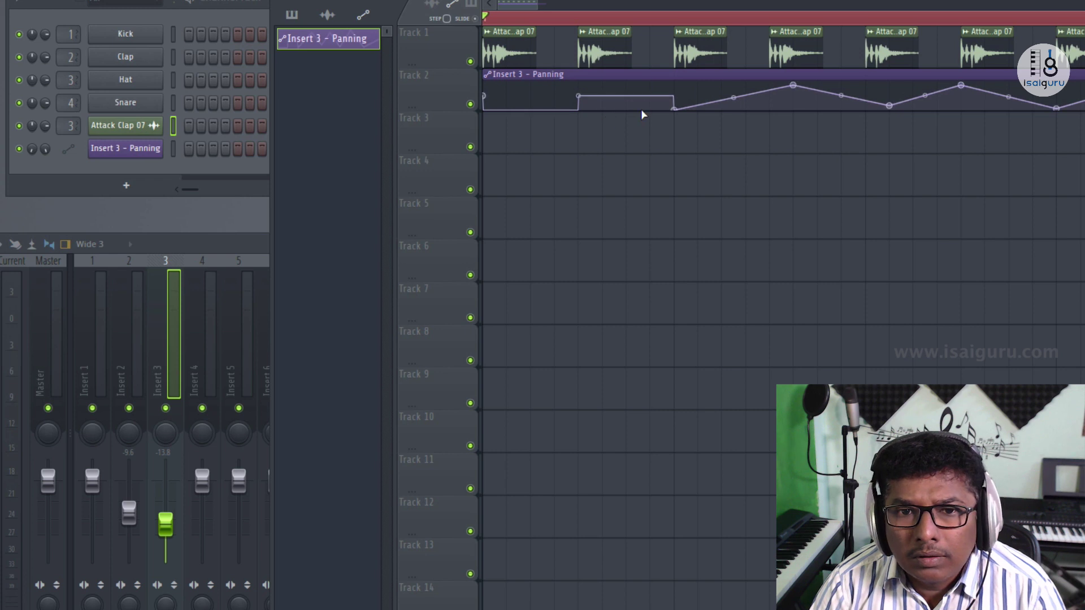
# Set the third panning point to Pulse mode, move it to the end of the sixth clap and slow its pulse into wide steps
pyautogui.moveTo(676, 110)
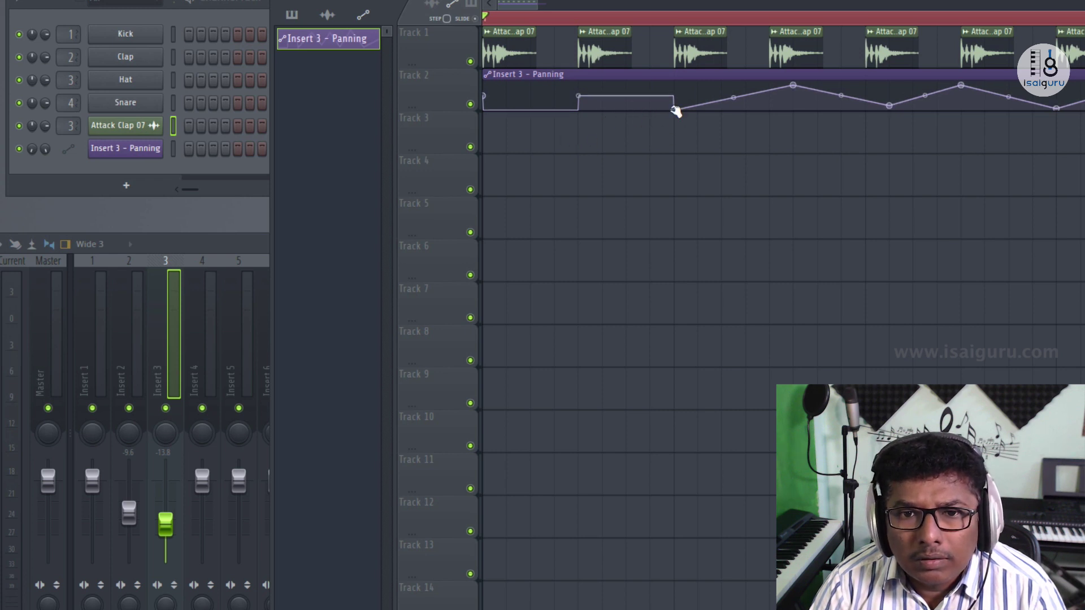
pyautogui.rightClick(794, 88)
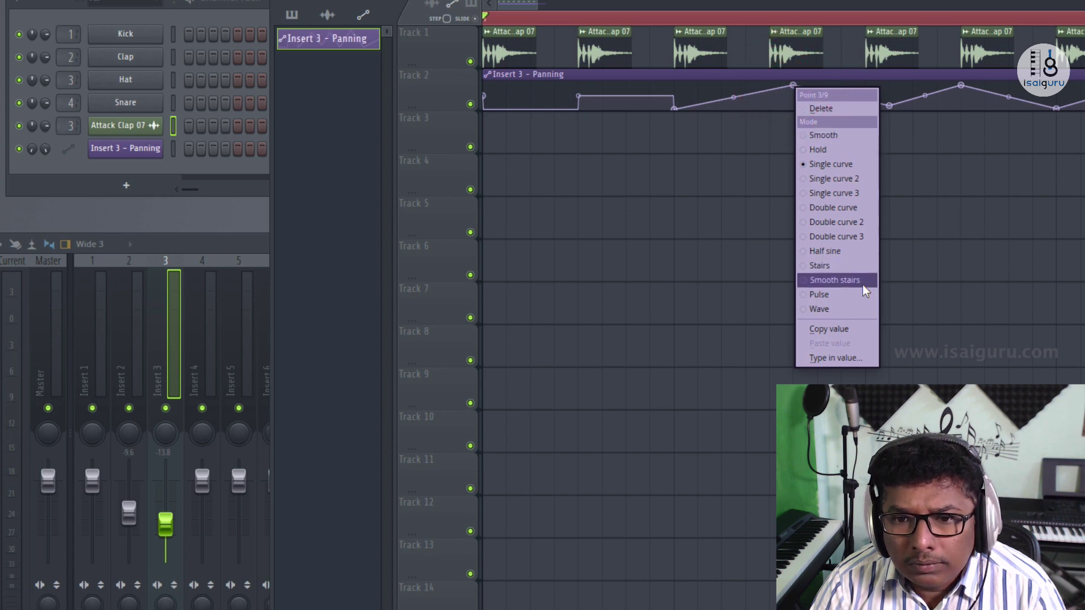
pyautogui.click(839, 296)
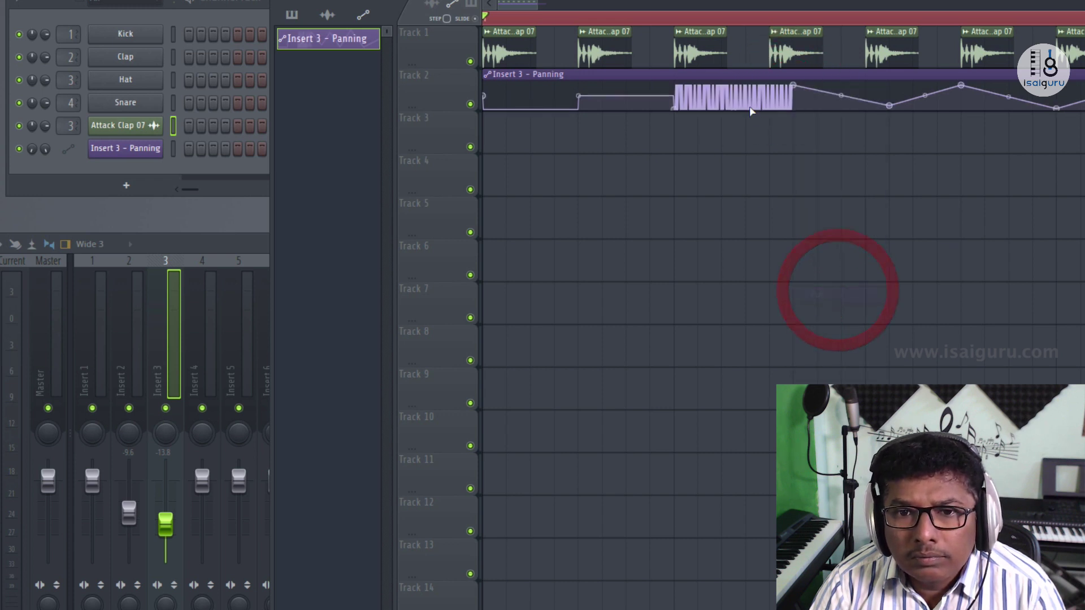
pyautogui.moveTo(792, 86); pyautogui.dragTo(1008, 85)
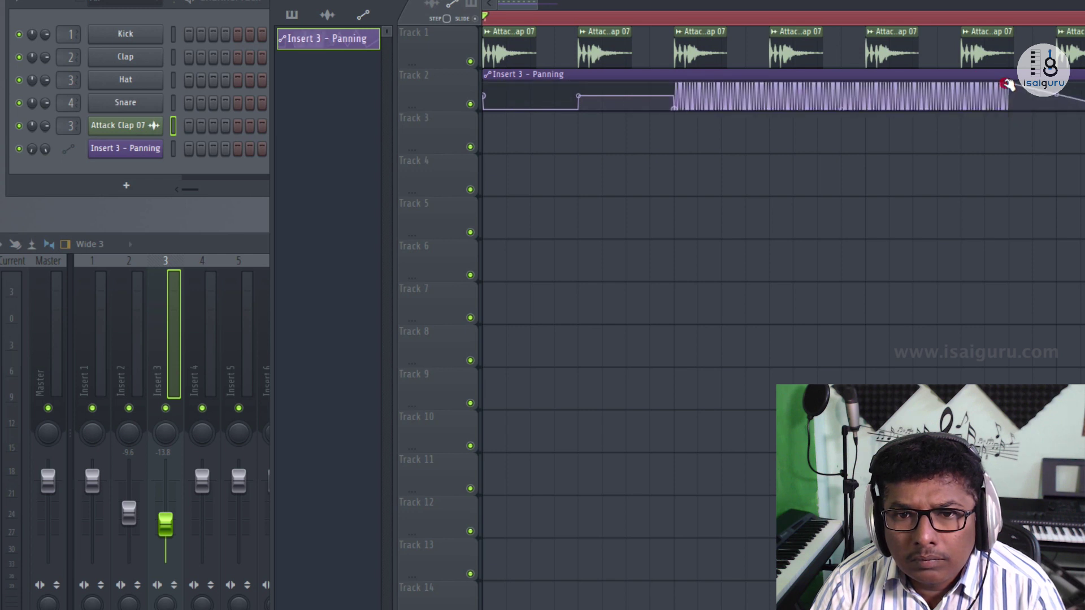
pyautogui.click(814, 101)
pyautogui.moveTo(842, 108); pyautogui.dragTo(860, 146)
# Play the pulse-shaped panning from bar 1, stop playback, and view the mode options of the second point
pyautogui.press('space')
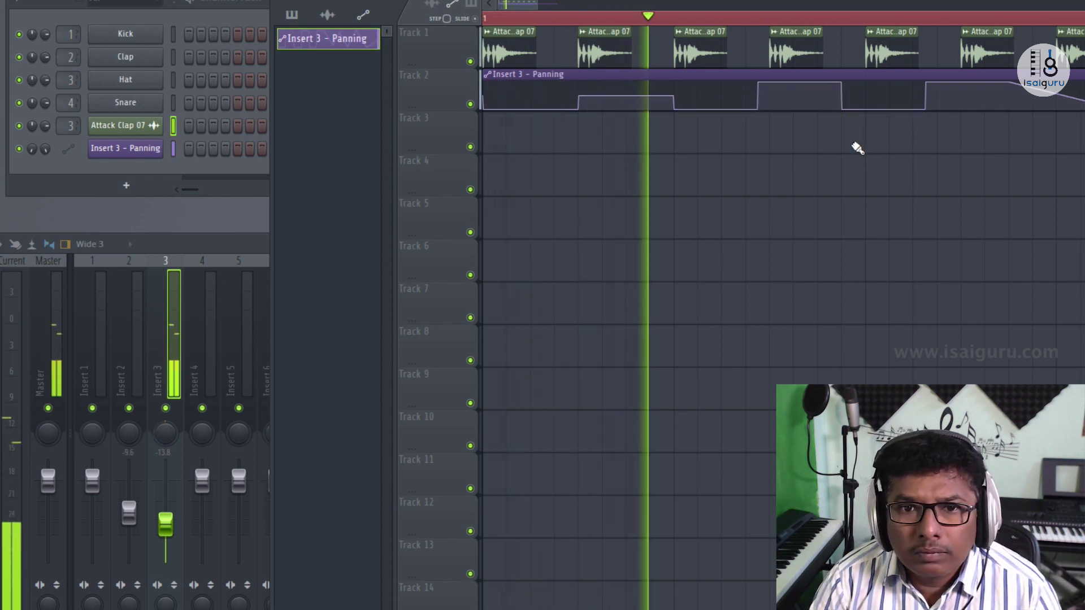
pyautogui.press('space')
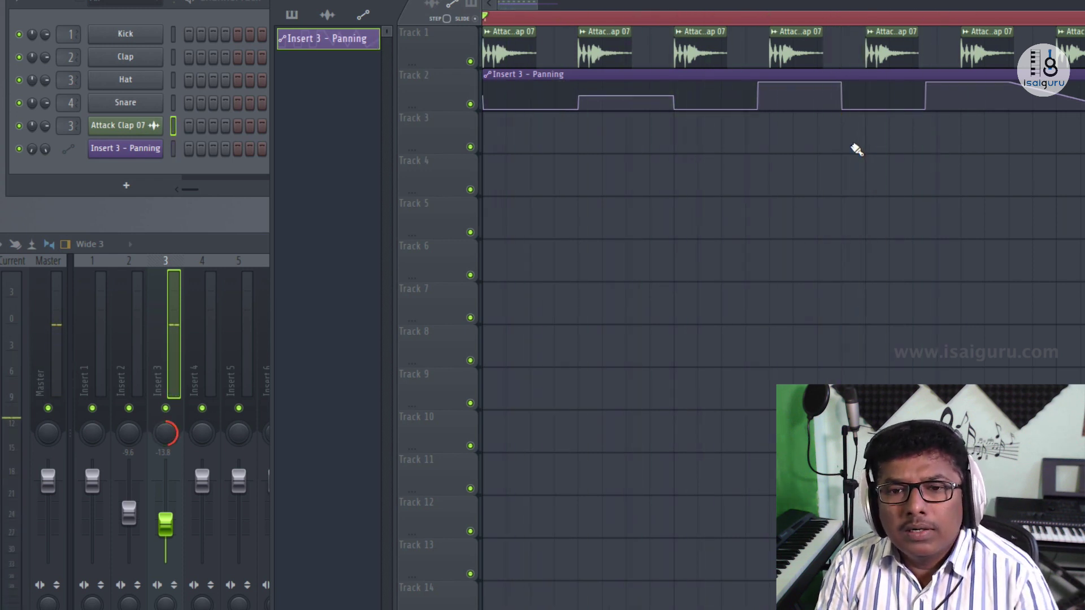
pyautogui.rightClick(673, 108)
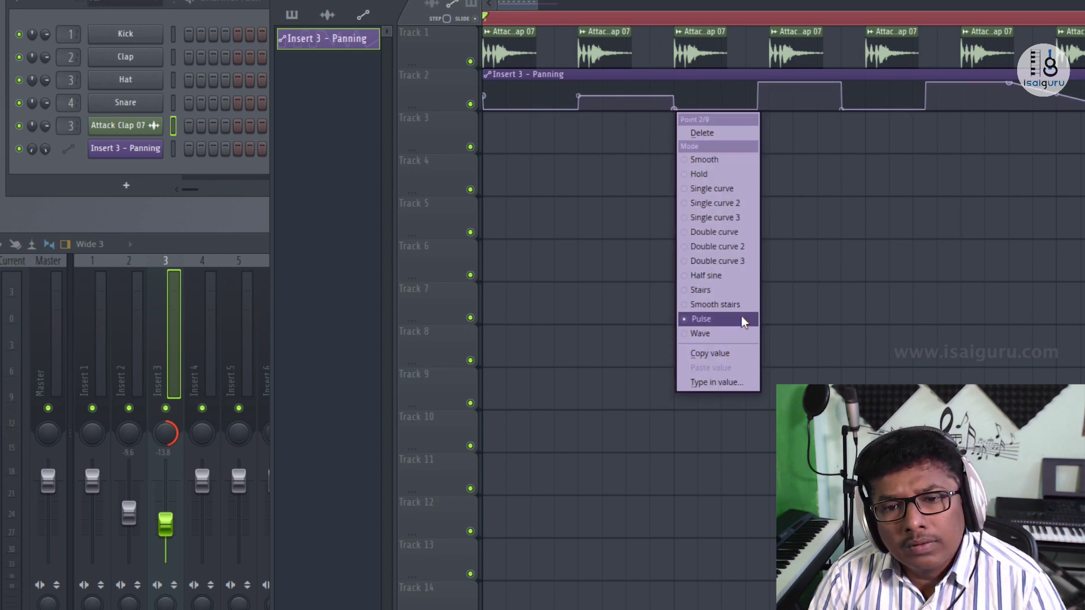
pyautogui.click(756, 2)
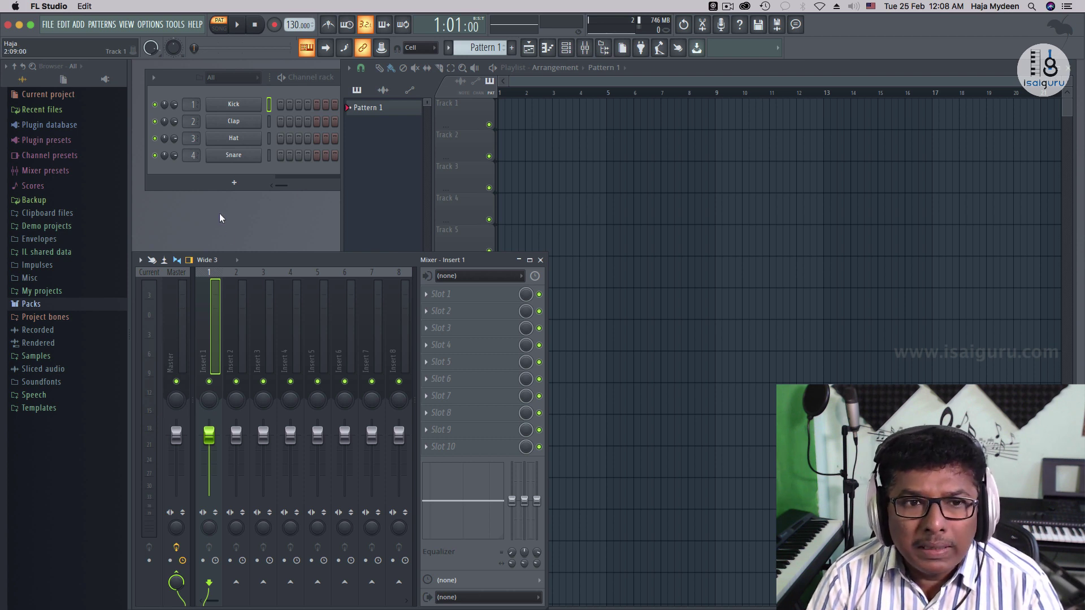
# Add a Sytrus instrument channel to the Channel rack and load its Acid 2 preset
pyautogui.click(241, 173)
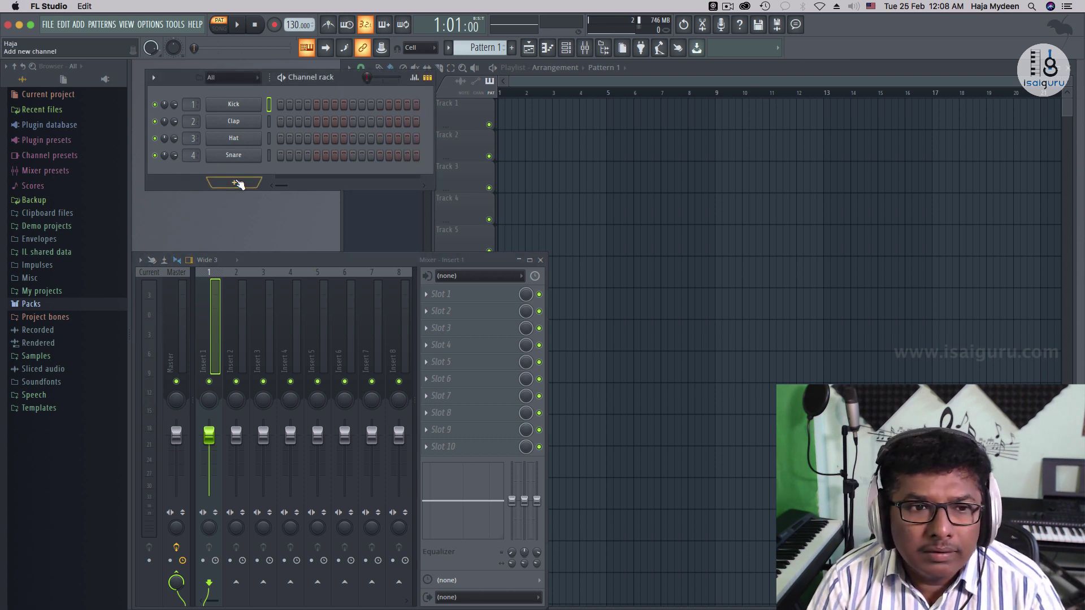
pyautogui.click(238, 183)
pyautogui.click(343, 127)
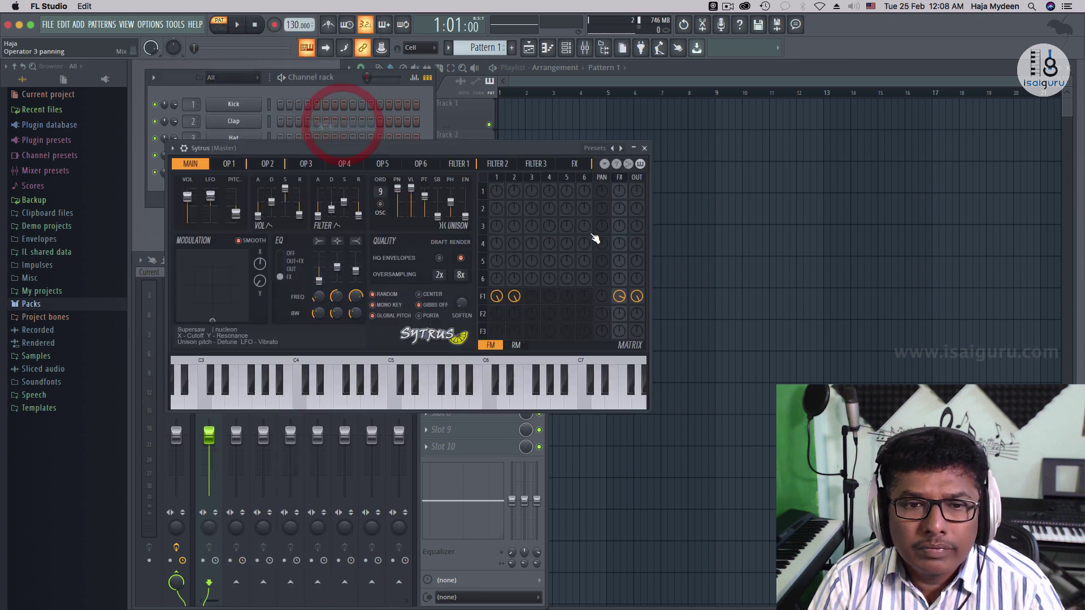
pyautogui.moveTo(367, 145); pyautogui.dragTo(399, 165)
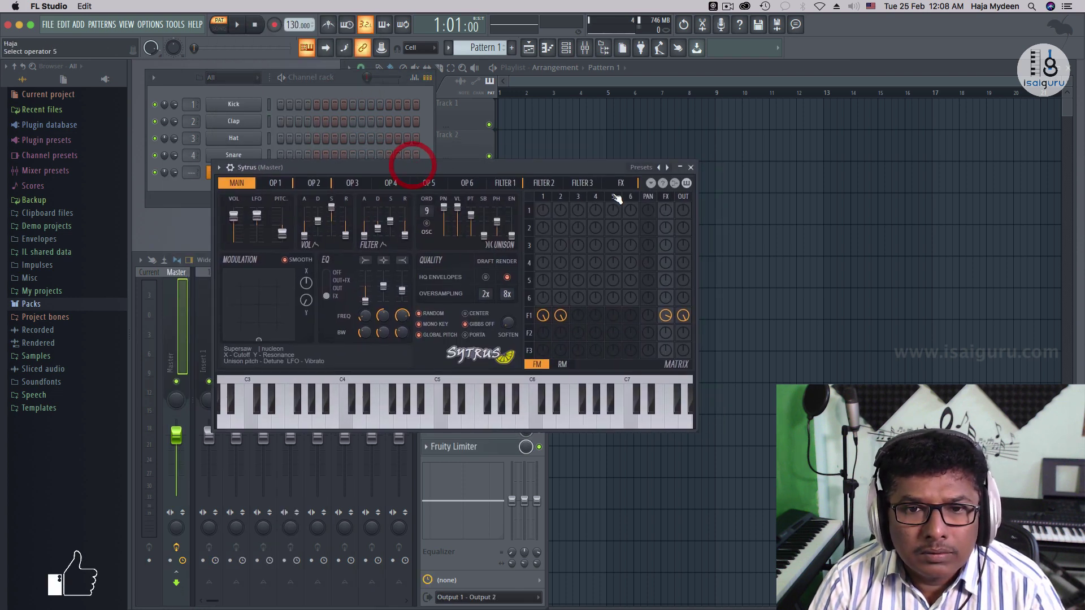
pyautogui.click(646, 169)
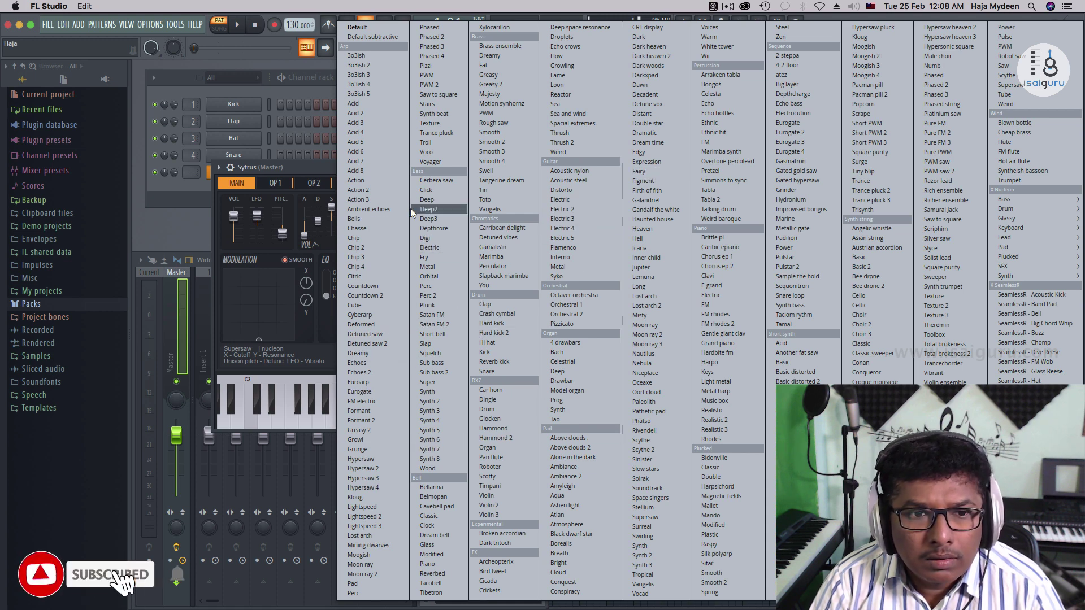
pyautogui.click(361, 112)
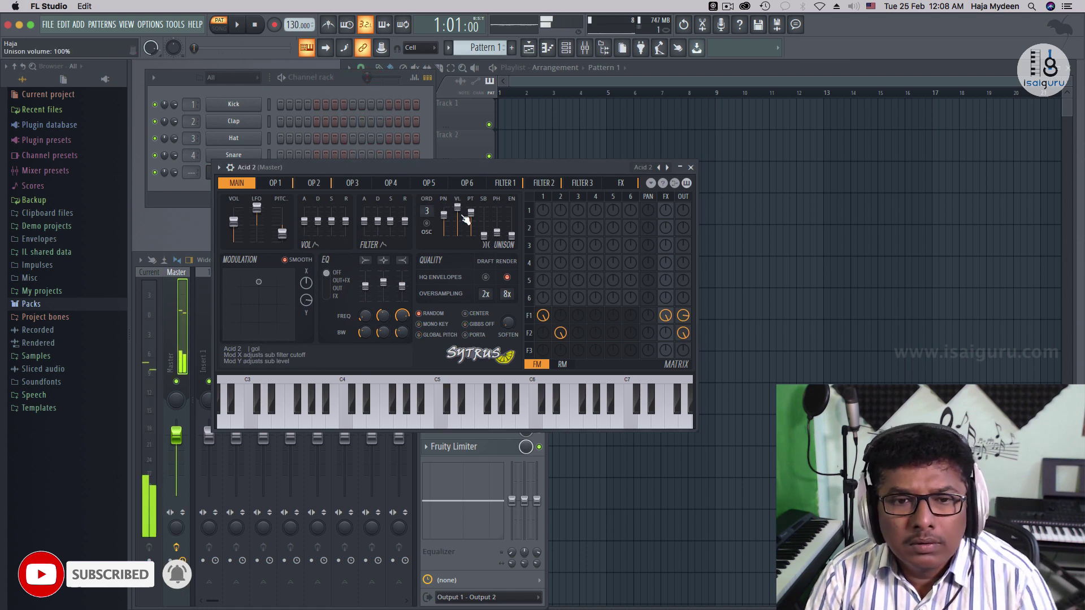
# Open the Acid 2 channel's Piano roll and draw four one-bar notes from bar 1: F5, G5, F5, G5
pyautogui.moveTo(408, 166); pyautogui.dragTo(516, 201)
pyautogui.rightClick(259, 167)
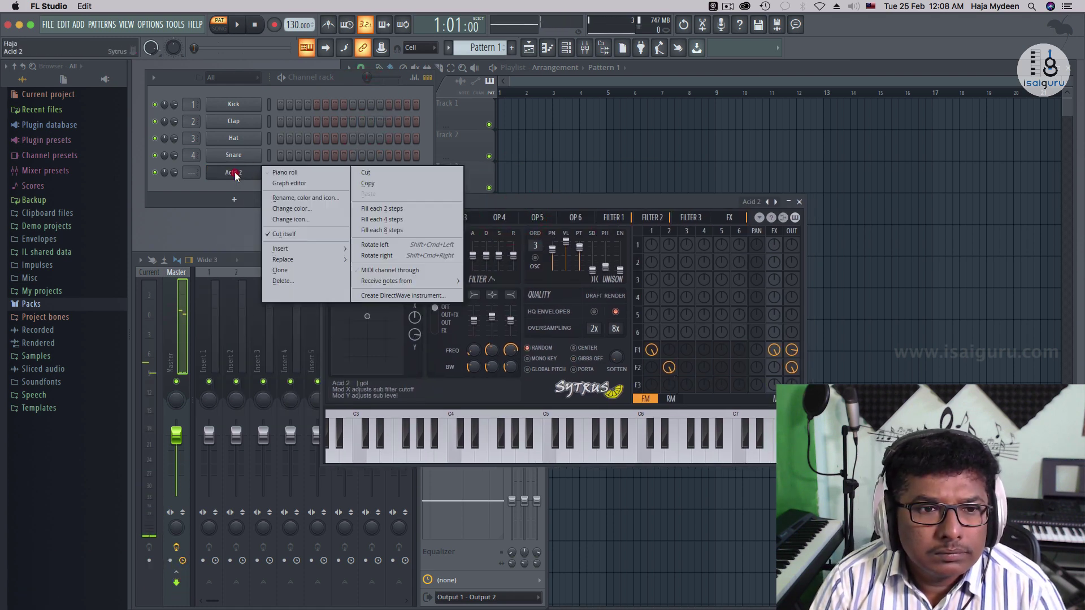
pyautogui.click(287, 168)
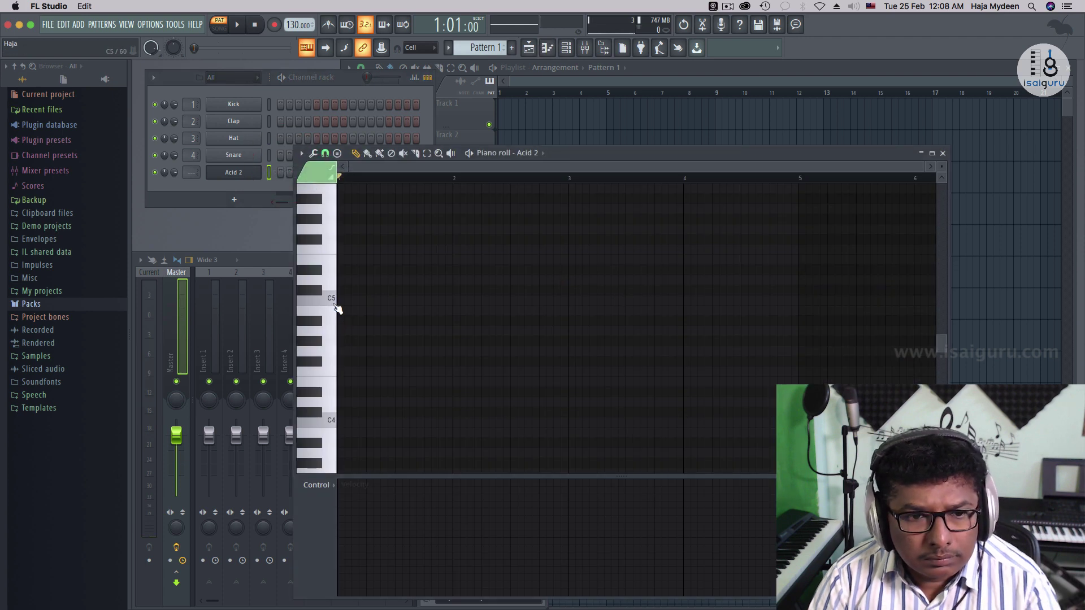
pyautogui.click(346, 423)
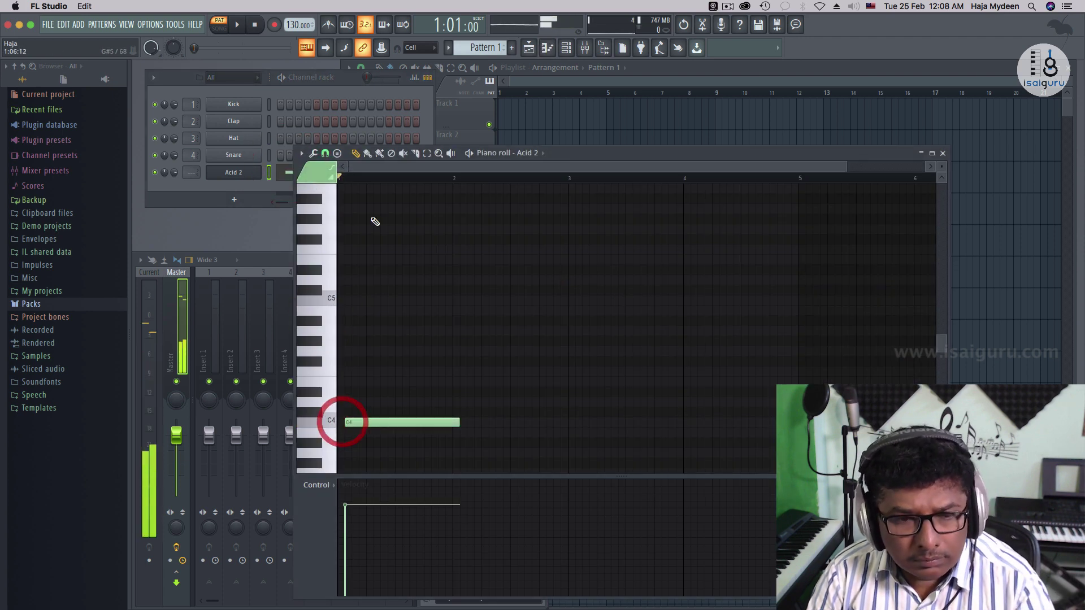
pyautogui.moveTo(402, 424); pyautogui.dragTo(413, 250)
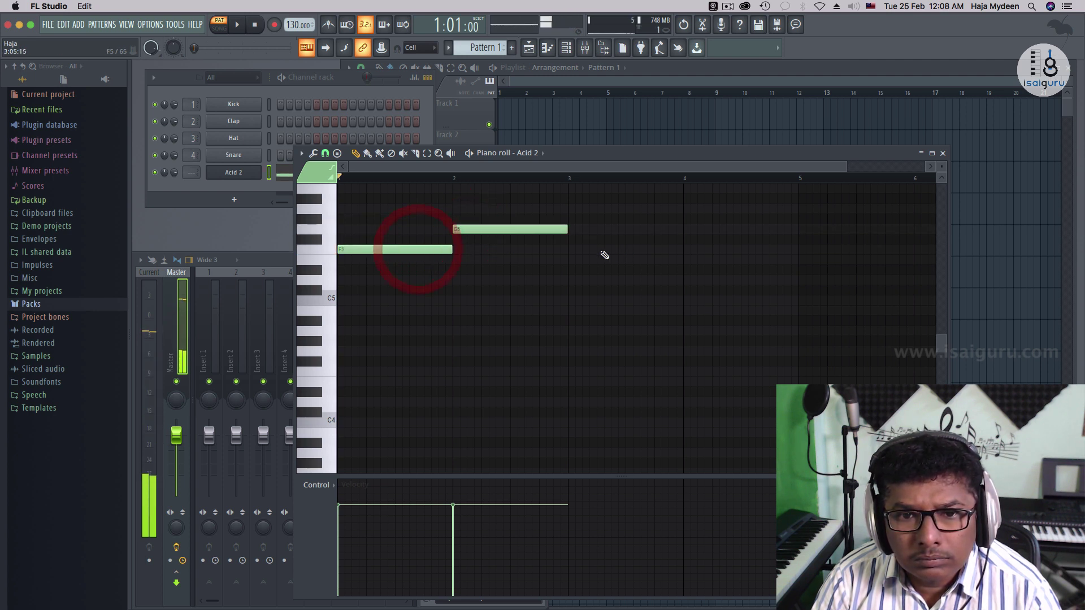
pyautogui.click(574, 250)
pyautogui.click(691, 230)
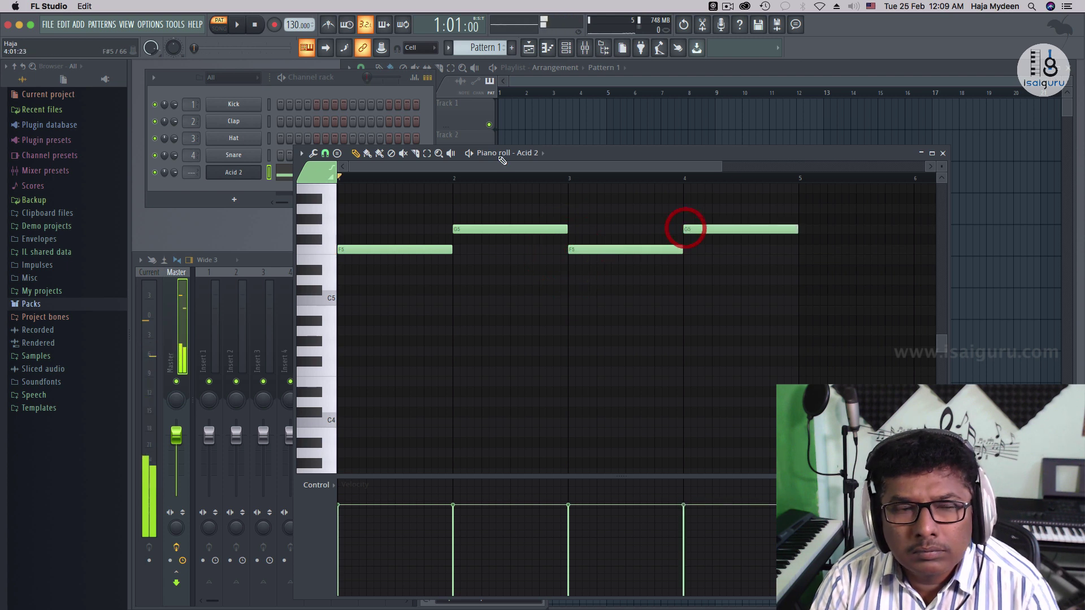
# Place Pattern 1 at bar 1 on Playlist Track 1, switch to song mode and play it briefly
pyautogui.click(499, 109)
pyautogui.click(500, 109)
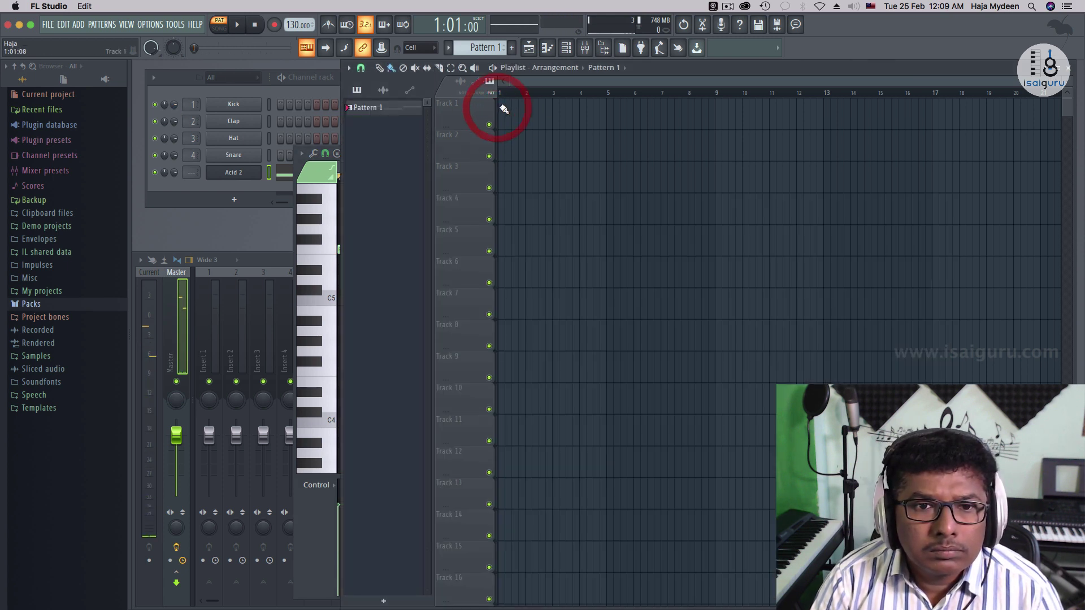
pyautogui.click(220, 29)
pyautogui.press('space')
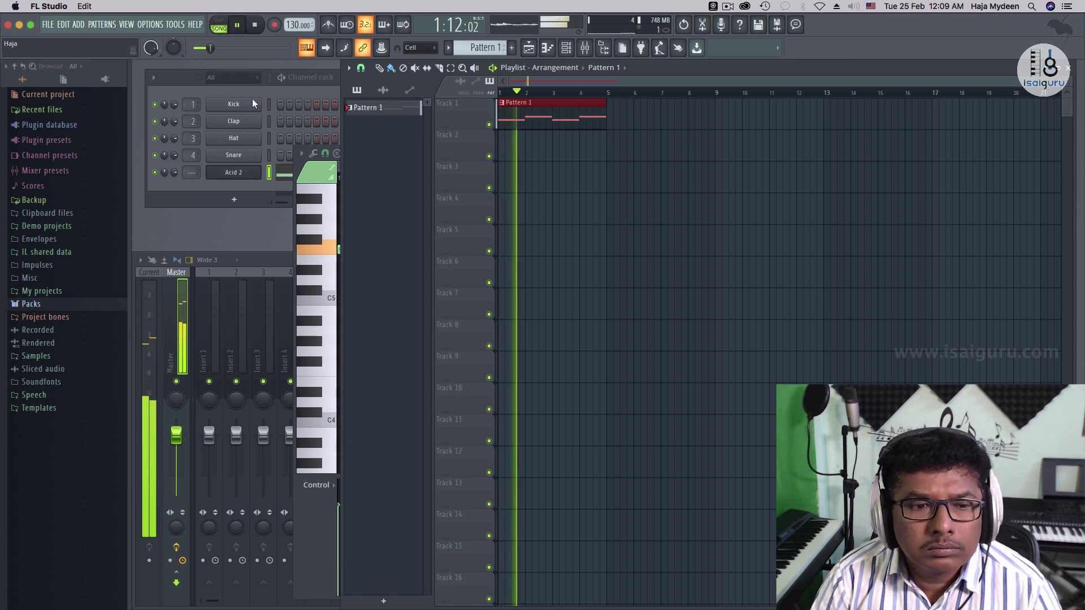
pyautogui.press('space')
# Route the Acid 2 channel to mixer Insert 1, and play the song briefly to check the signal
pyautogui.click(265, 261)
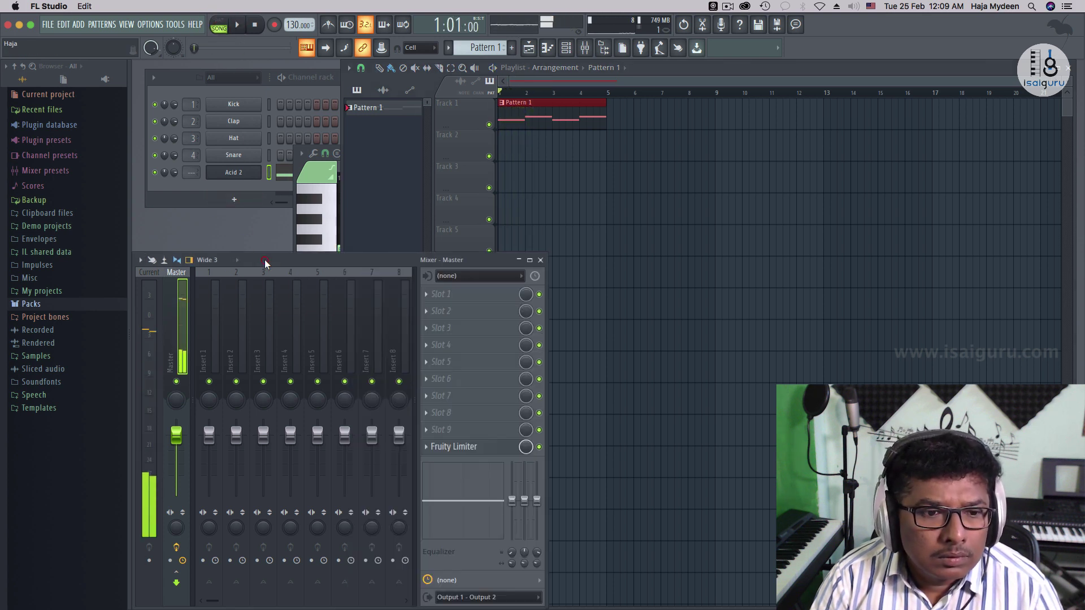
pyautogui.rightClick(208, 327)
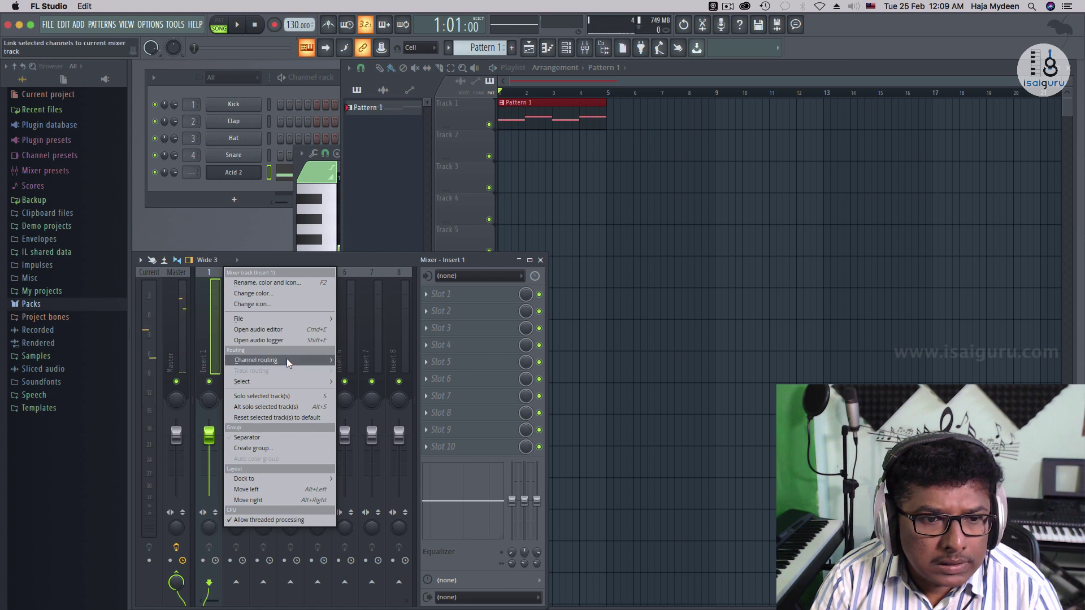
pyautogui.moveTo(287, 360)
pyautogui.click(361, 356)
pyautogui.press('space')
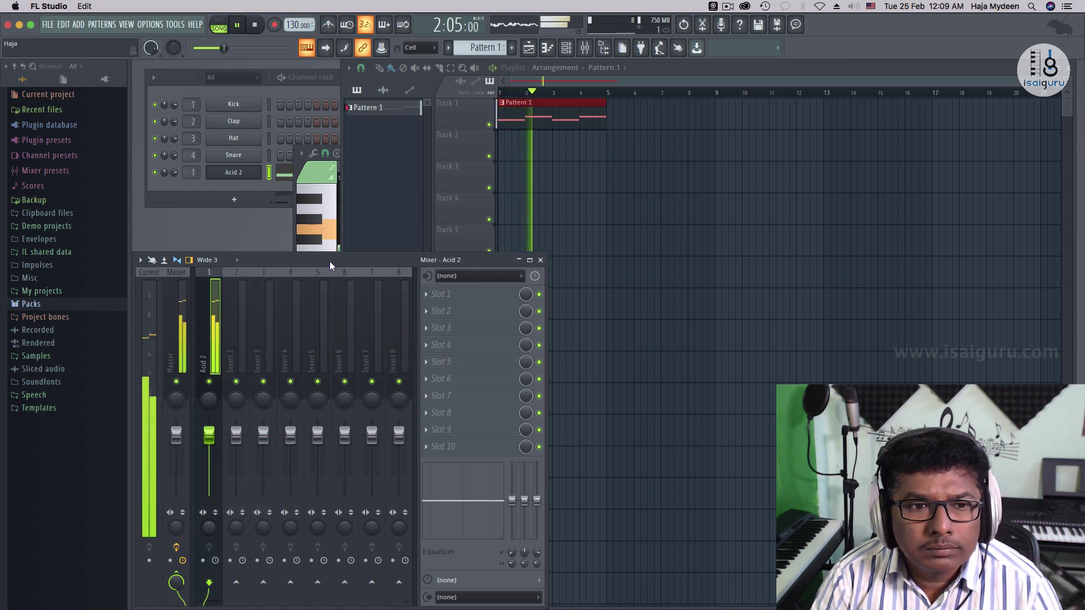
pyautogui.press('space')
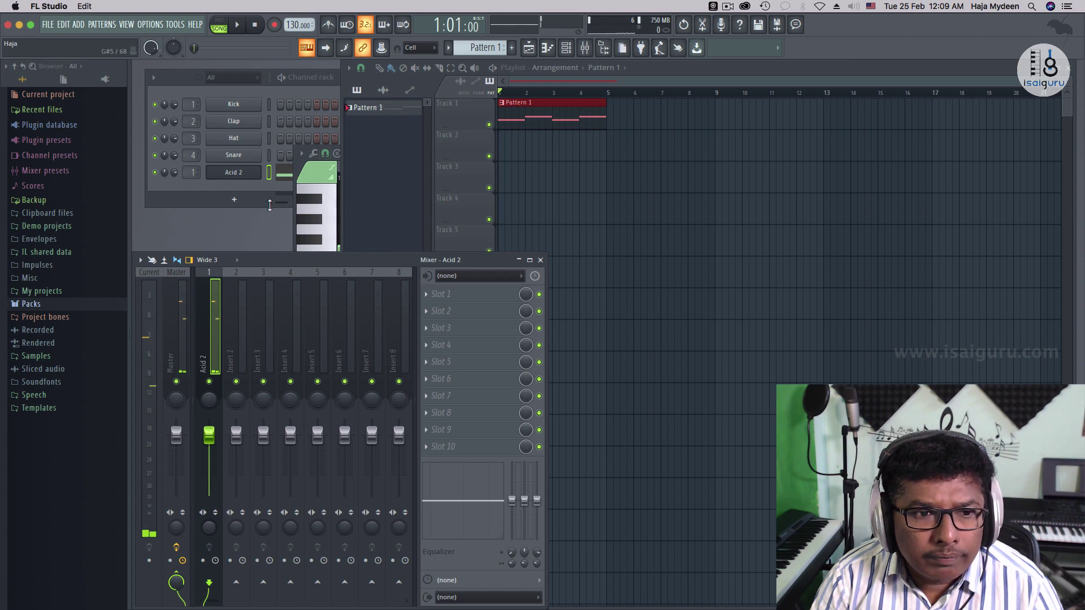
# Open the Acid 2 channel's Sytrus editor and move the Modulation point to the centre of its pad
pyautogui.click(242, 172)
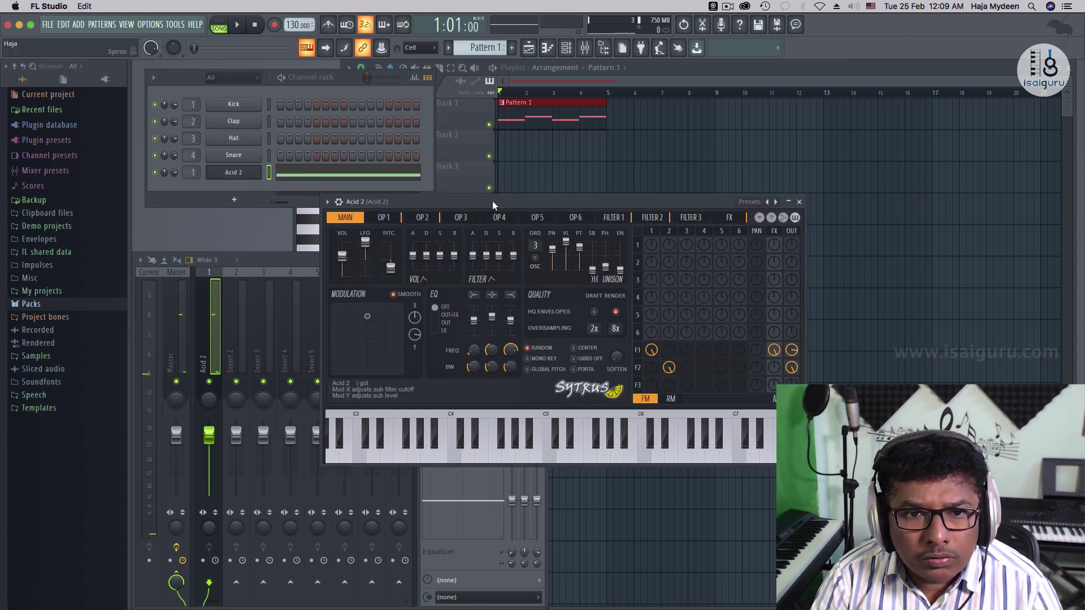
pyautogui.moveTo(493, 201); pyautogui.dragTo(384, 166)
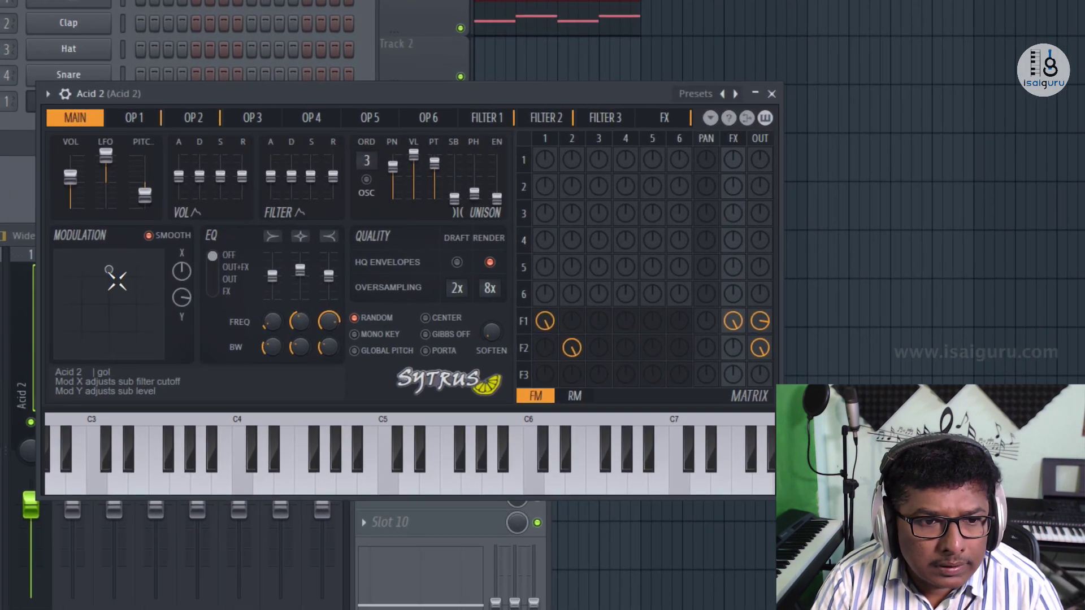
pyautogui.moveTo(112, 270); pyautogui.dragTo(108, 305)
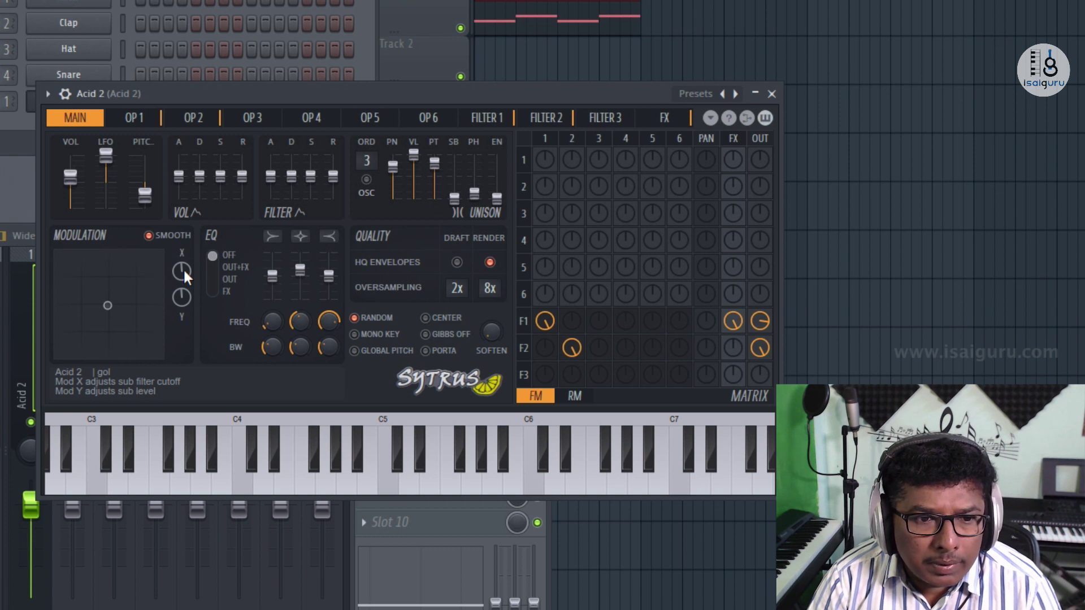
# Play the song while moving Modulation X to minimum, and try other pad positions before setting X to centre and Y to minimum
pyautogui.press('space')
pyautogui.moveTo(185, 271)
pyautogui.mouseDown()
pyautogui.moveTo(184, 241)
pyautogui.moveTo(185, 274)
pyautogui.mouseUp()
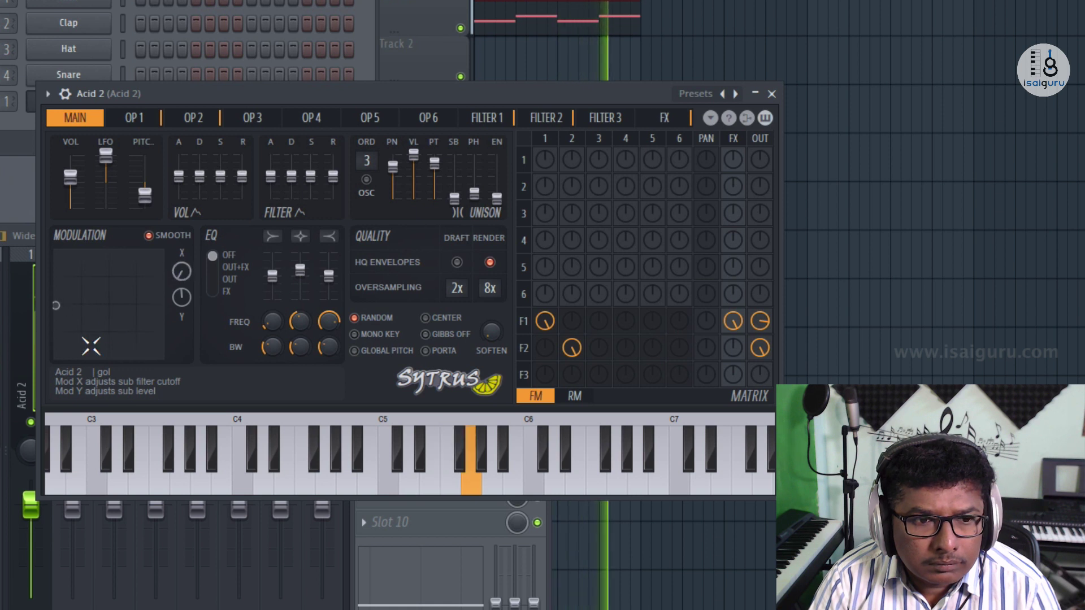
pyautogui.moveTo(55, 306); pyautogui.dragTo(111, 258)
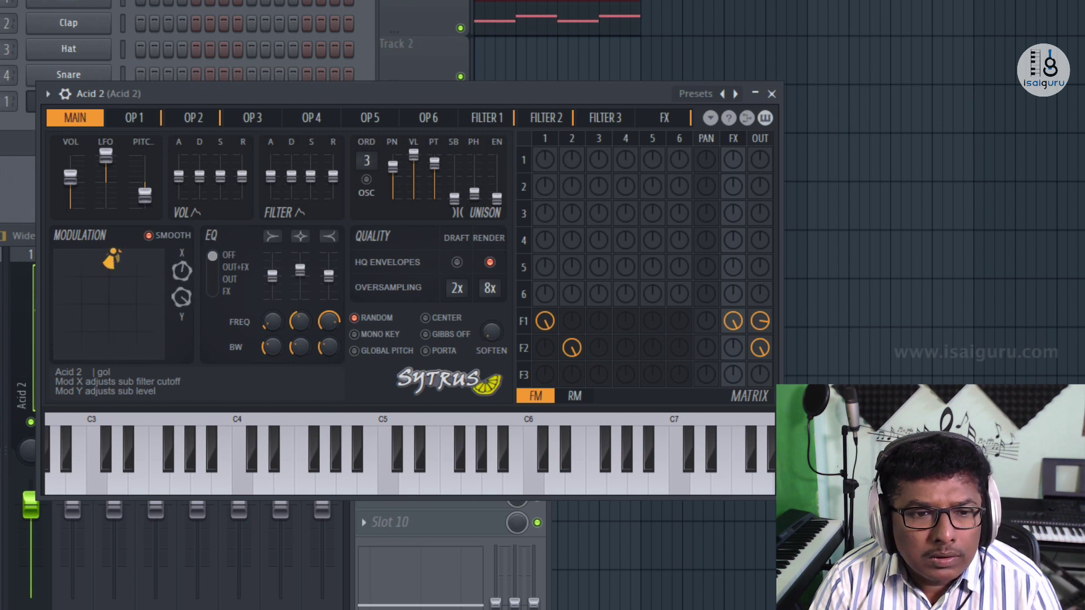
pyautogui.moveTo(106, 352); pyautogui.dragTo(112, 355)
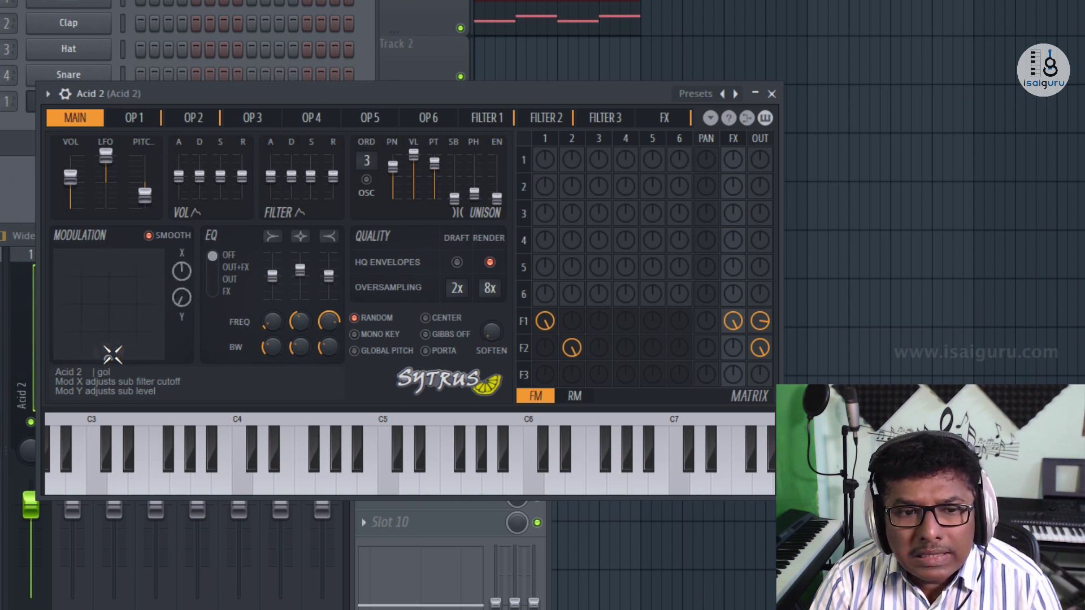
# Create an automation clip for Sytrus Modulation Y and move the Acid 2 editor clear of the Playlist tracks
pyautogui.rightClick(182, 298)
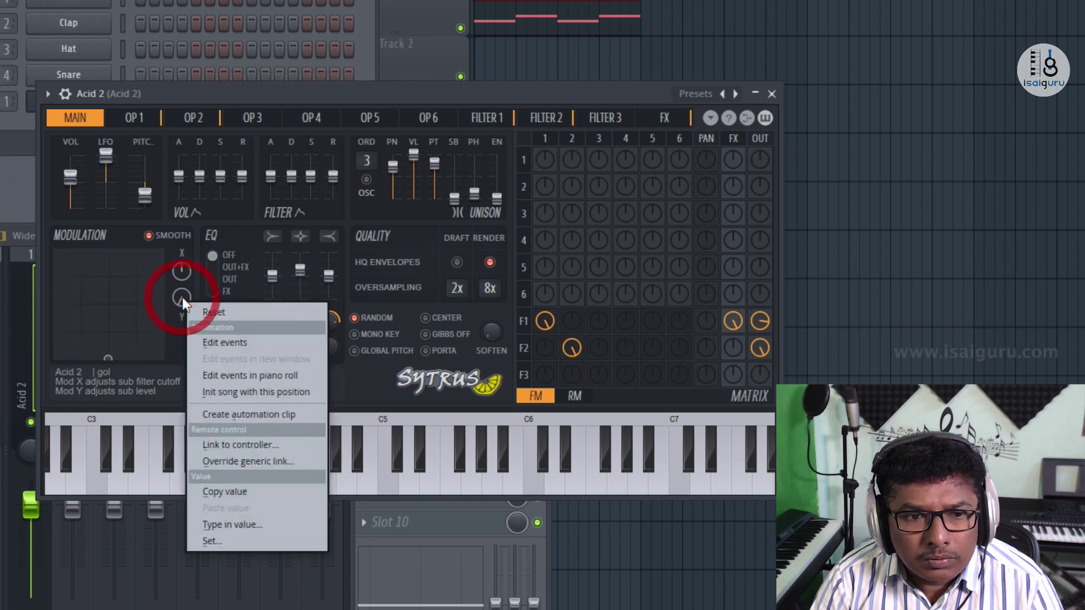
pyautogui.click(265, 414)
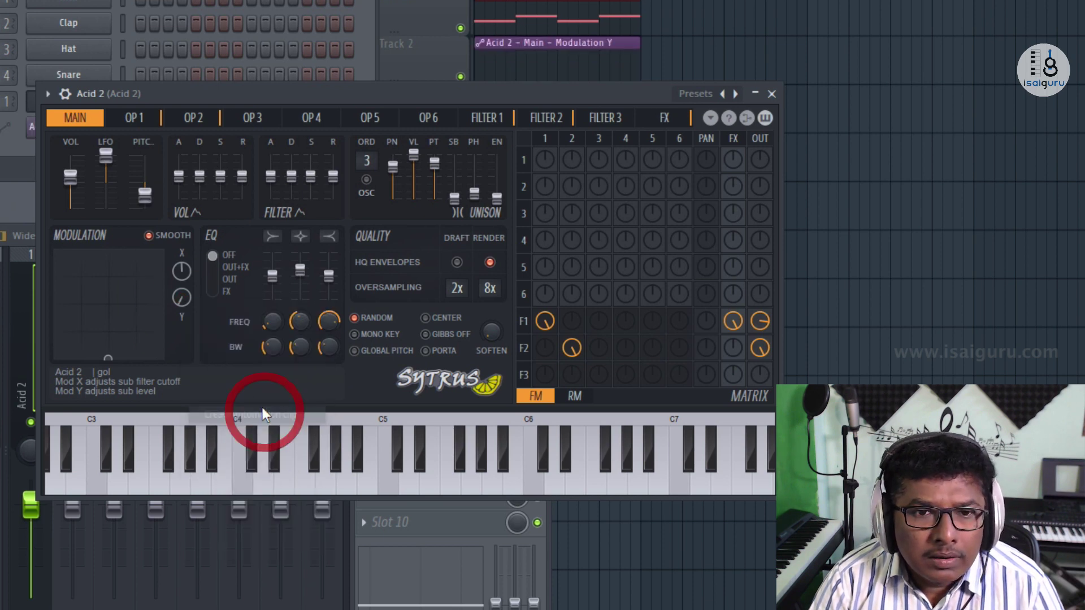
pyautogui.moveTo(478, 96); pyautogui.dragTo(782, 226)
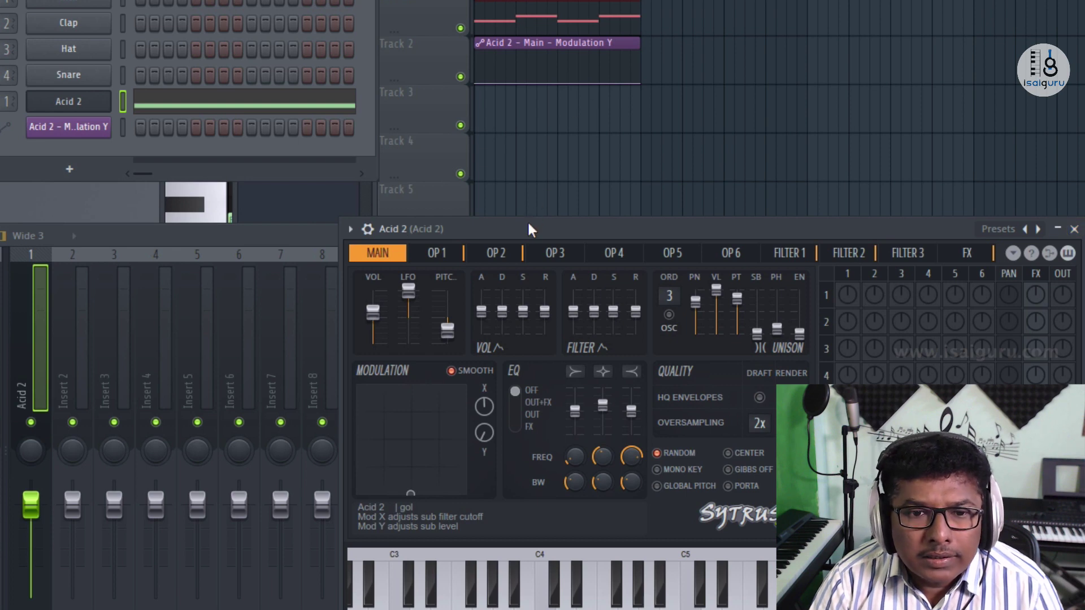
pyautogui.moveTo(528, 224); pyautogui.dragTo(56, 249)
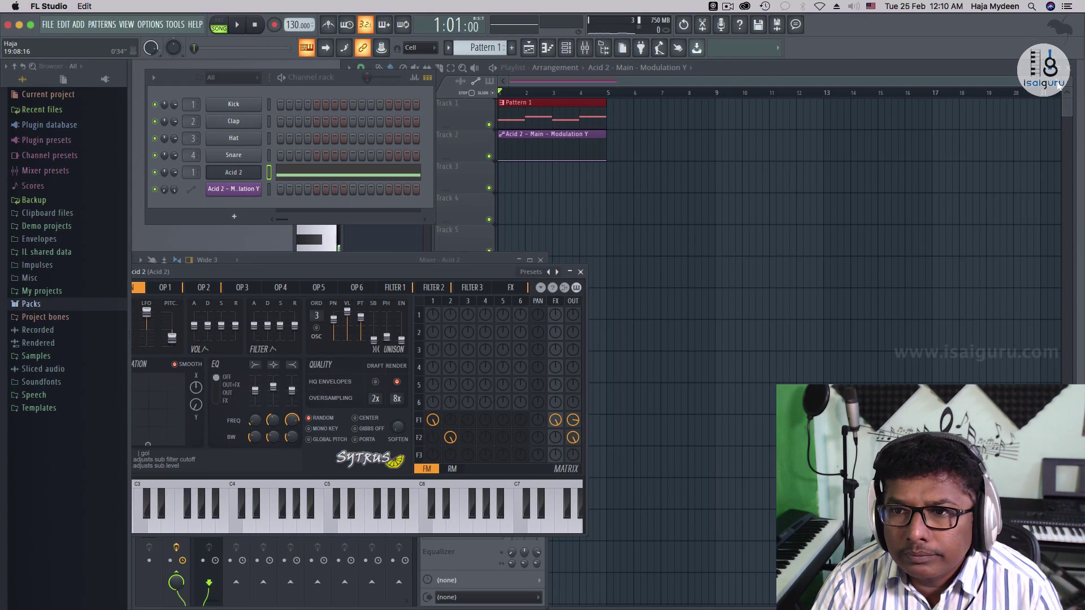
# Shape the Modulation Y automation clip with a straight rise to a maximum point between bars 2 and 3, followed by a curved fall
pyautogui.moveTo(1048, 81); pyautogui.dragTo(710, 95)
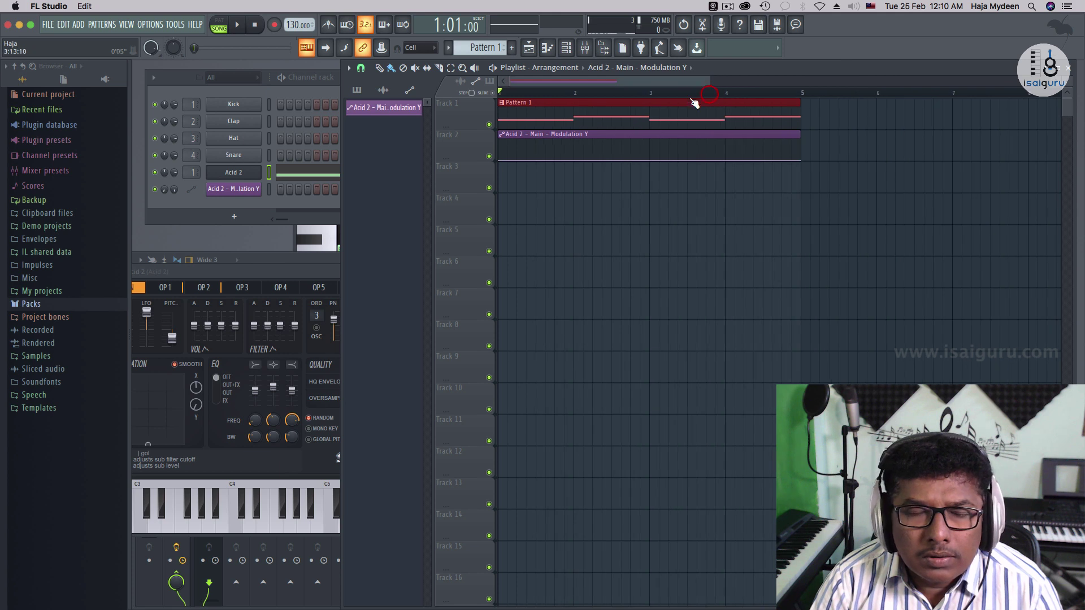
pyautogui.click(572, 160)
pyautogui.moveTo(573, 161); pyautogui.dragTo(617, 150)
pyautogui.rightClick(575, 156)
pyautogui.click(610, 210)
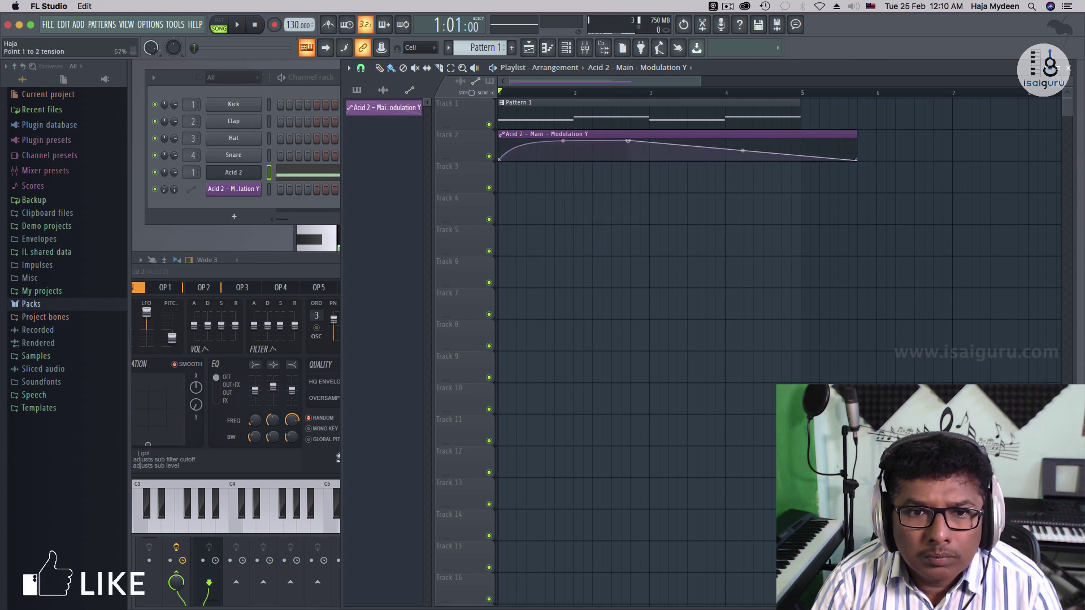
pyautogui.moveTo(563, 141); pyautogui.dragTo(563, 150)
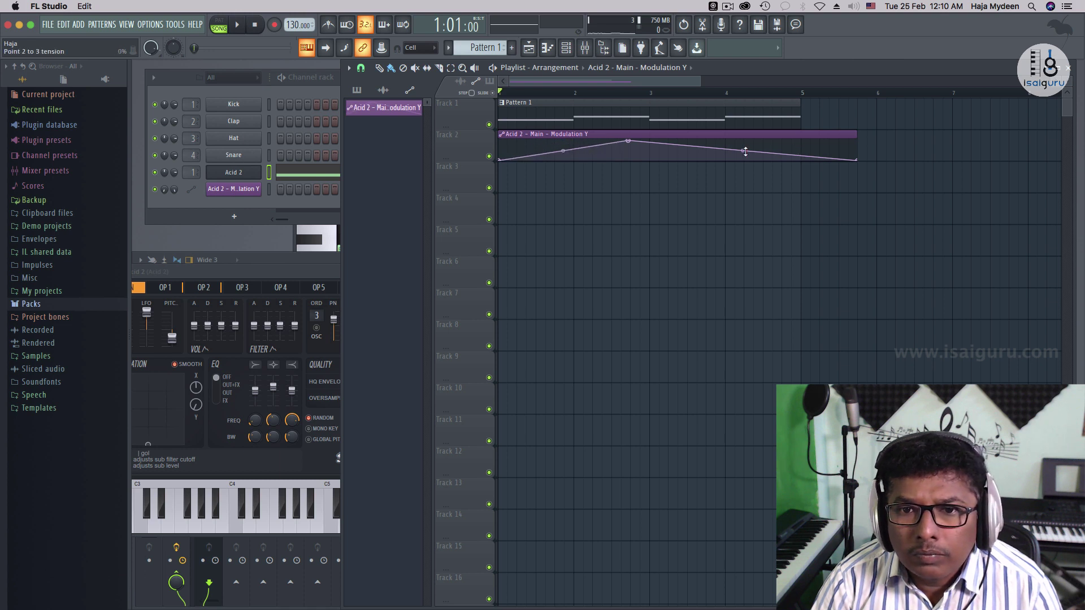
pyautogui.moveTo(745, 151); pyautogui.dragTo(746, 155)
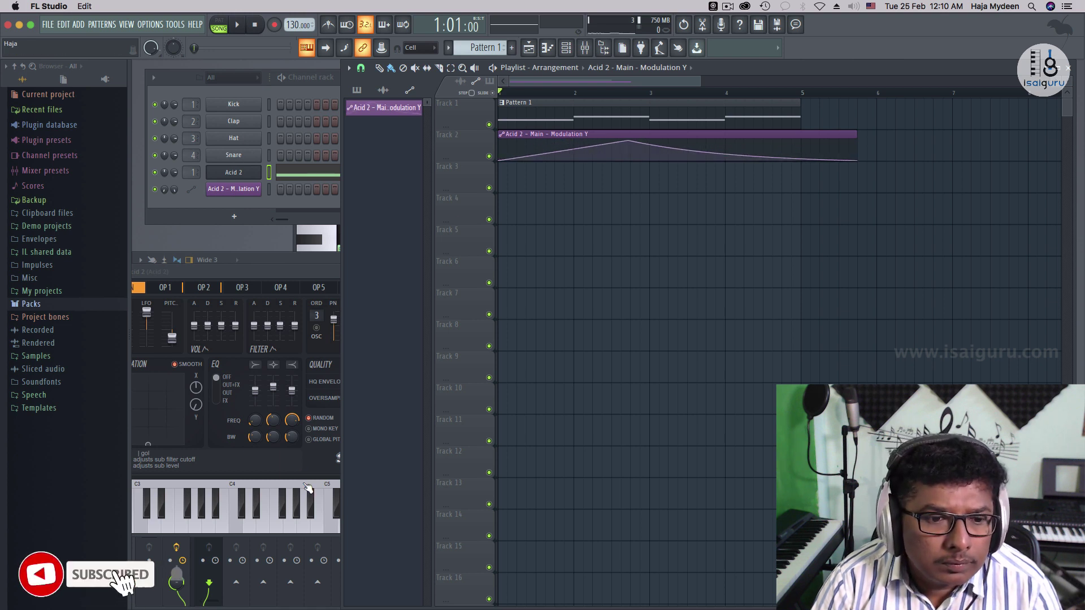
# Play the song several times with the Acid 2 Sytrus editor in front and in full view to watch its Modulation point
pyautogui.press('space')
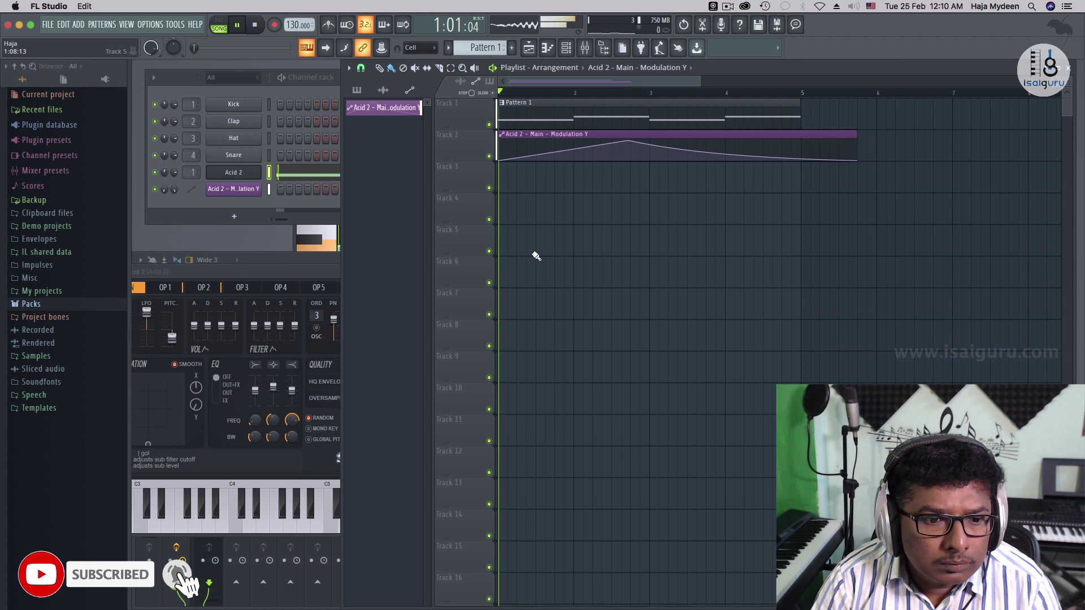
pyautogui.click(270, 259)
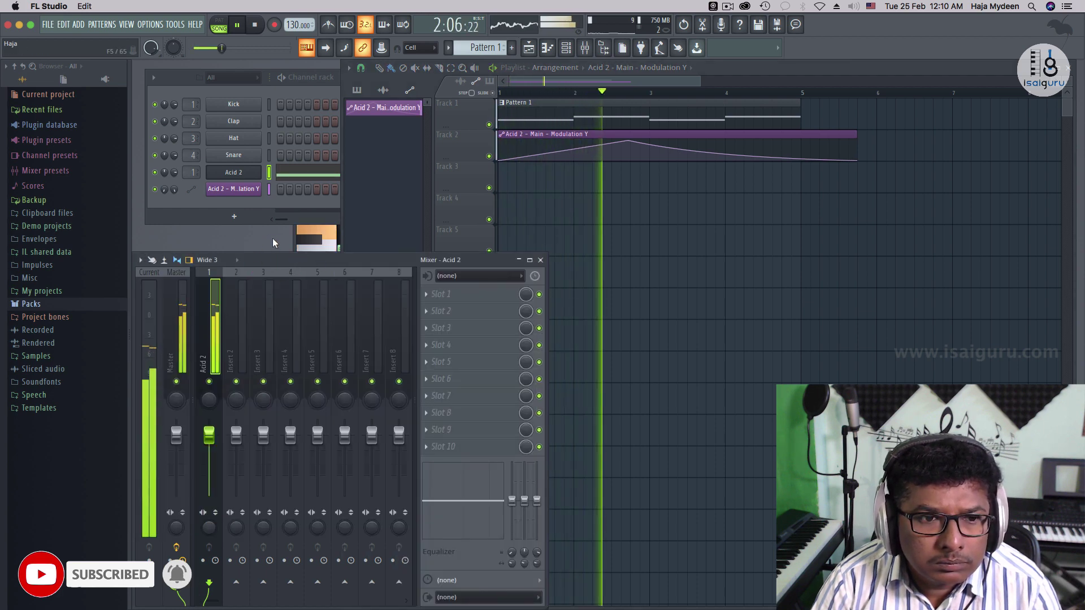
pyautogui.click(272, 239)
pyautogui.press('space')
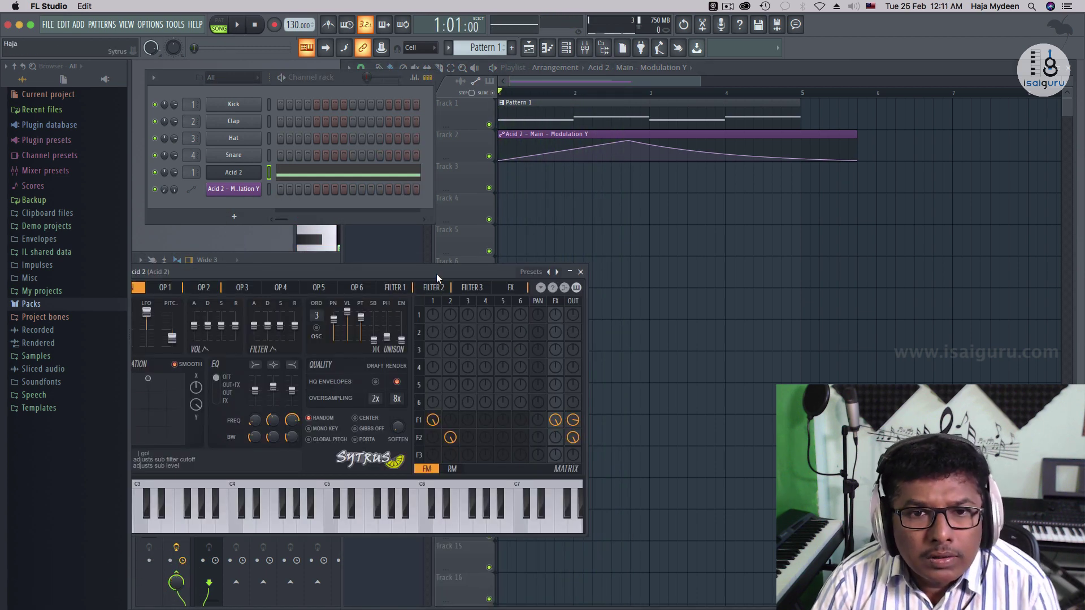
pyautogui.press('space')
pyautogui.press('space')
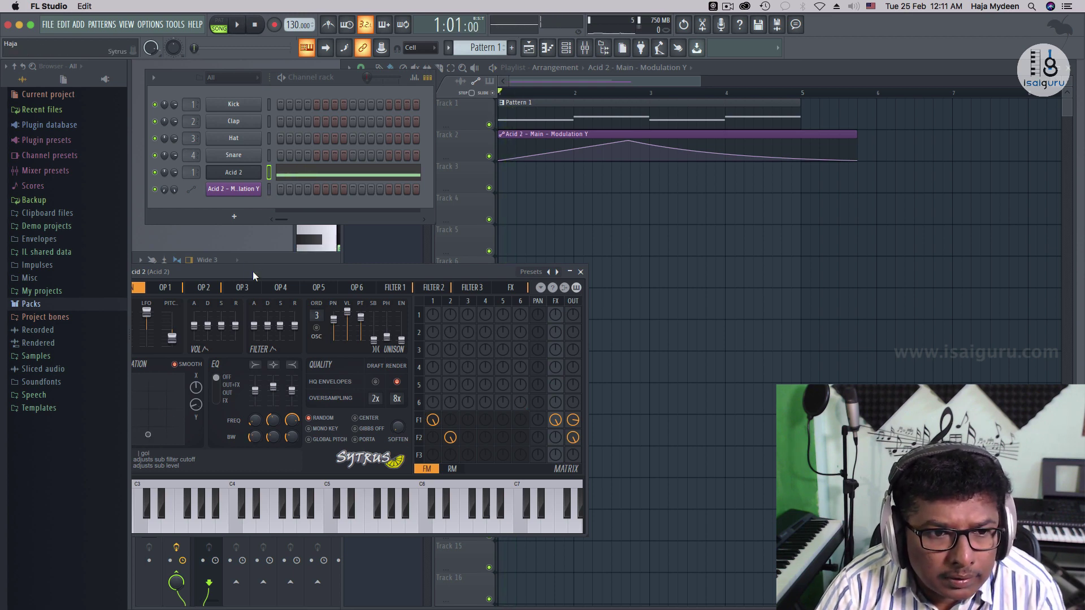
pyautogui.moveTo(253, 272); pyautogui.dragTo(402, 272)
pyautogui.press('space')
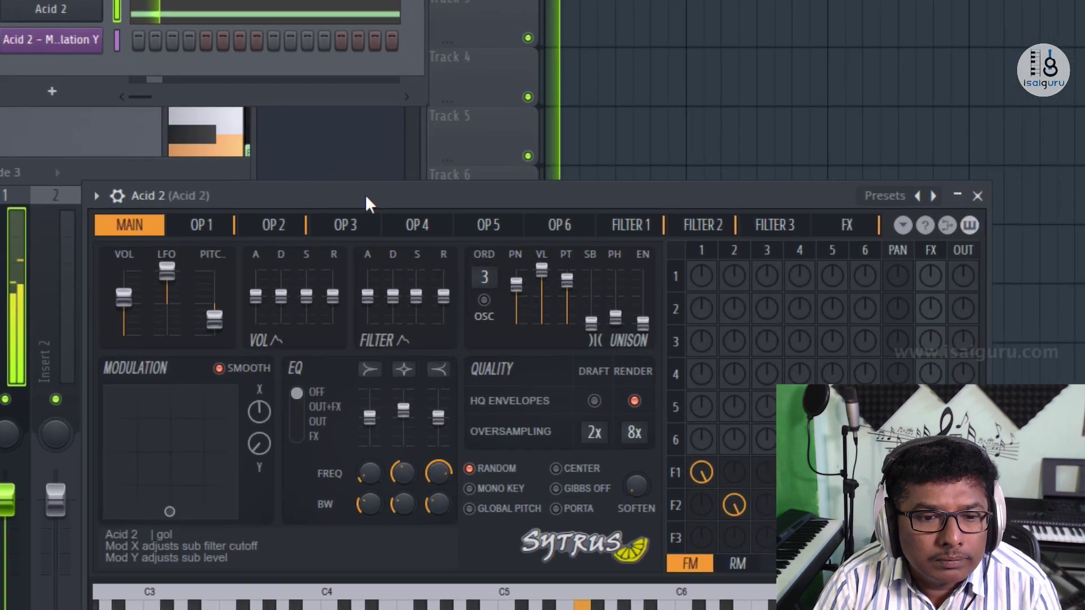